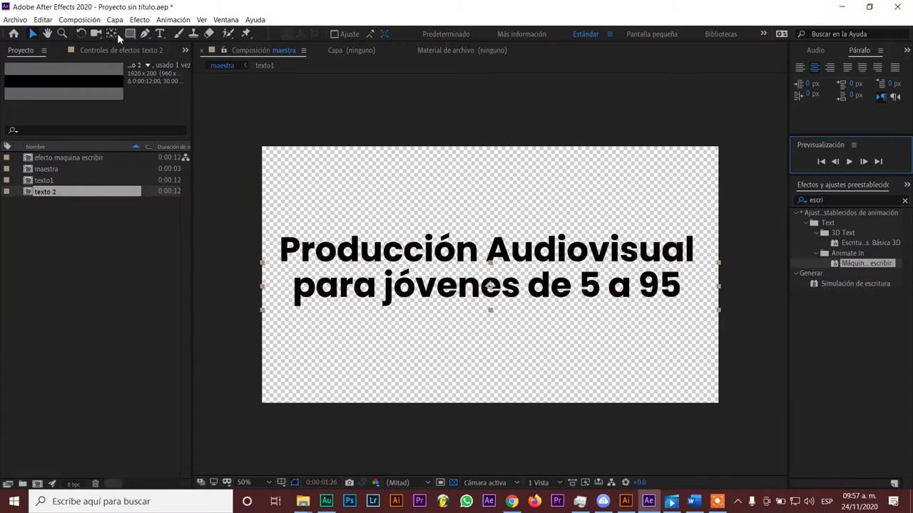
Open the Composición menu to start a new composition.
click(79, 19)
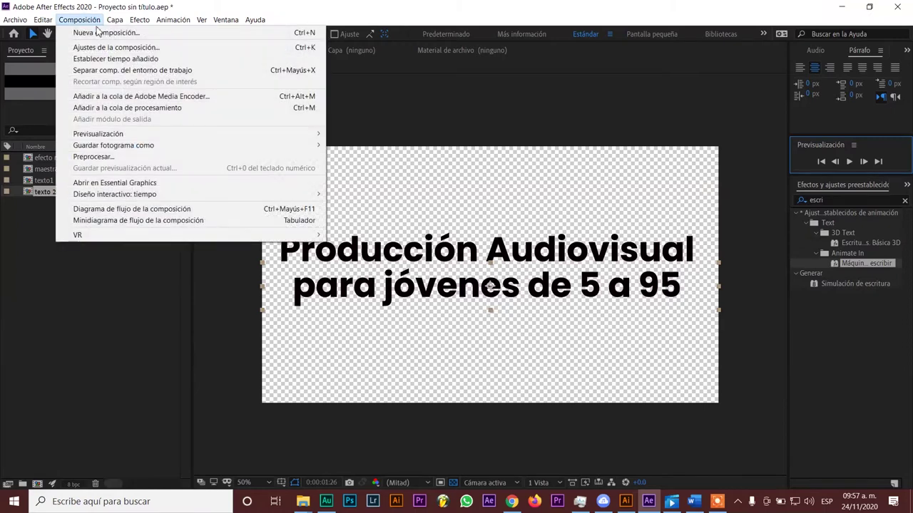
Create the 'efecto escribir' composition at 1920×1080, 30 fps, with a 0:00:06:00 duration.
click(100, 32)
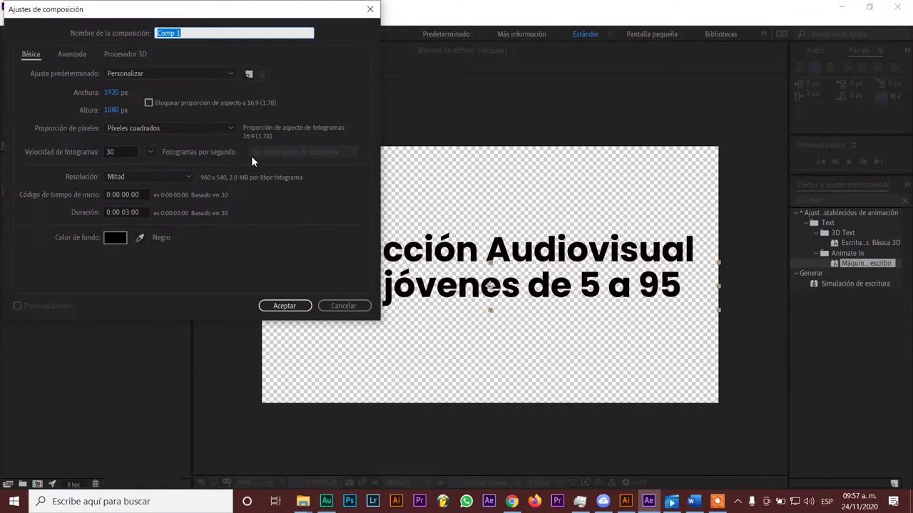
text(efecto escribir)
click(126, 213)
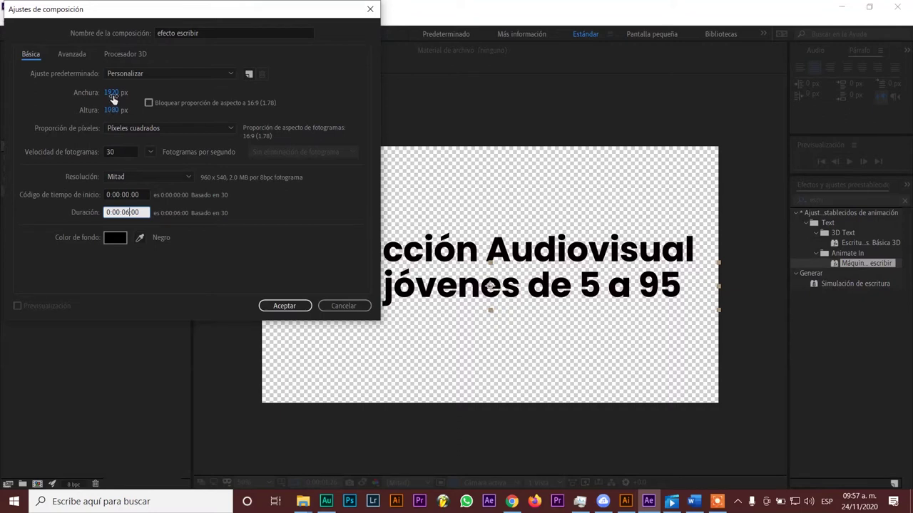
click(285, 306)
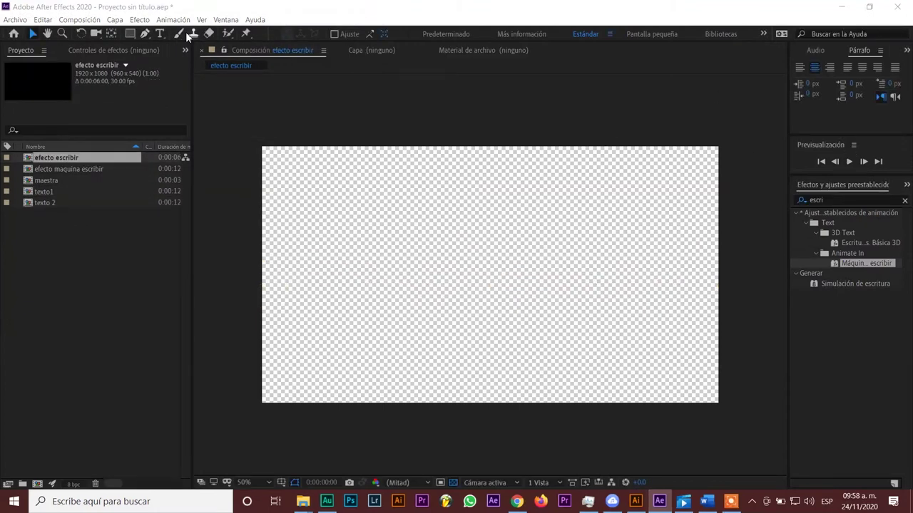
Add a 'HOLA' text layer in the efecto escribir composition.
click(162, 35)
click(285, 244)
text(HOLA)
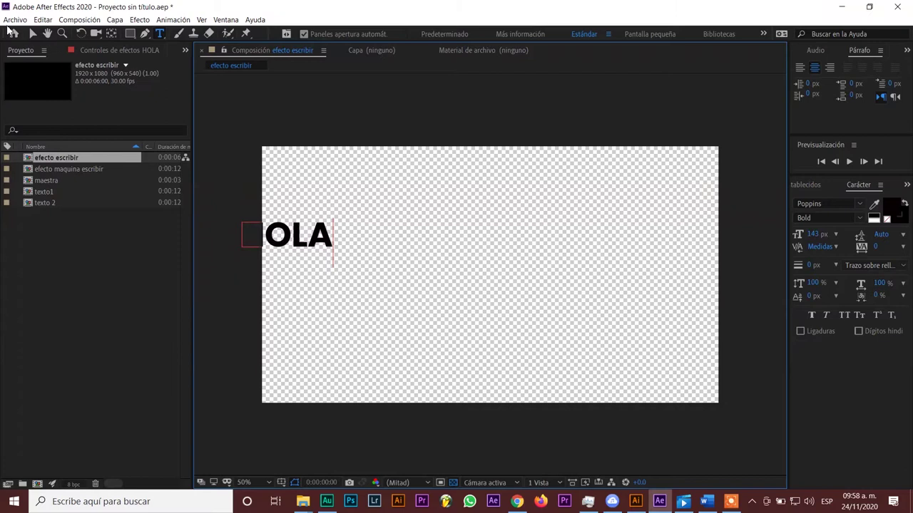
Move the HOLA text to near the centre of the composition.
click(32, 34)
drag(298, 237, 476, 245)
key(Caps_Lock)
key(Caps_Lock)
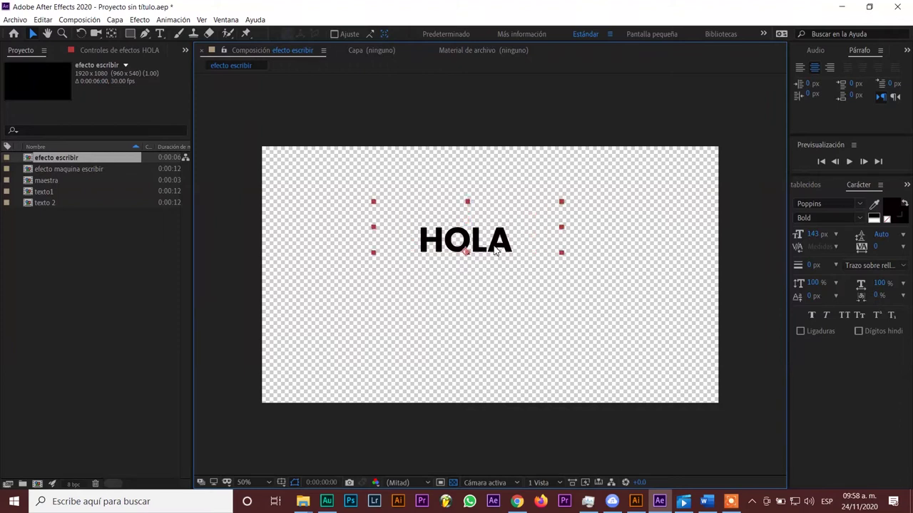
click(569, 260)
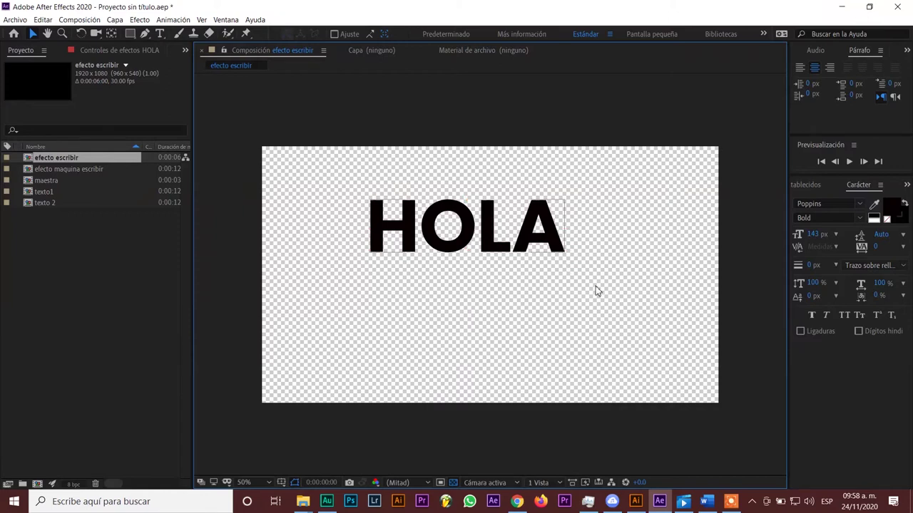
click(560, 249)
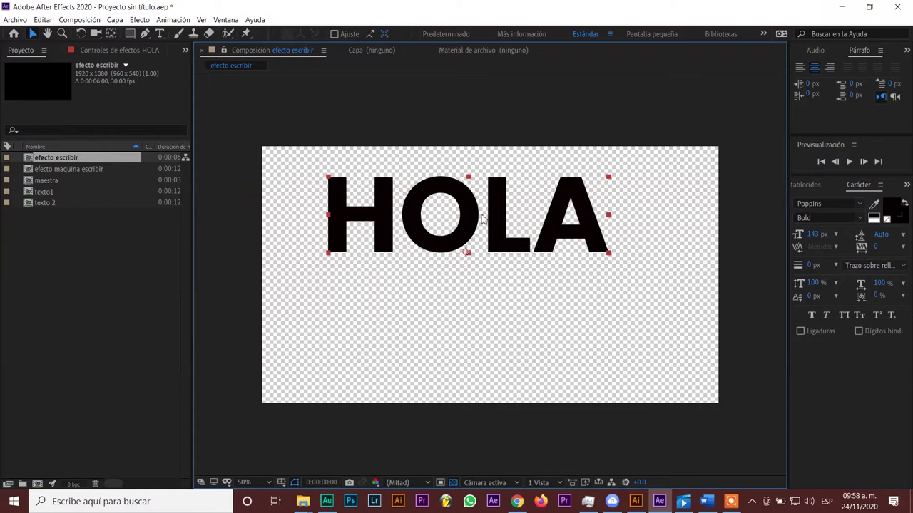
mouse_move(497, 217)
mouse_down()
mouse_move(506, 280)
mouse_move(505, 267)
mouse_up()
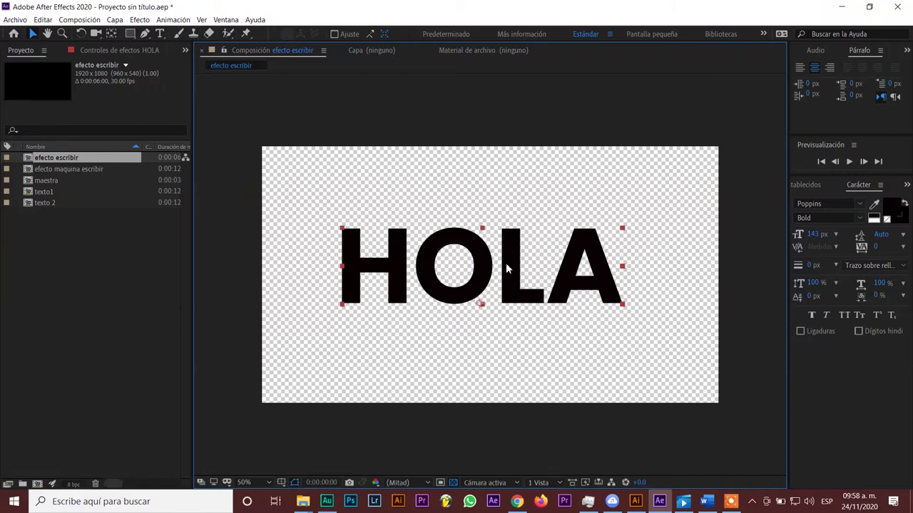
drag(507, 268, 504, 268)
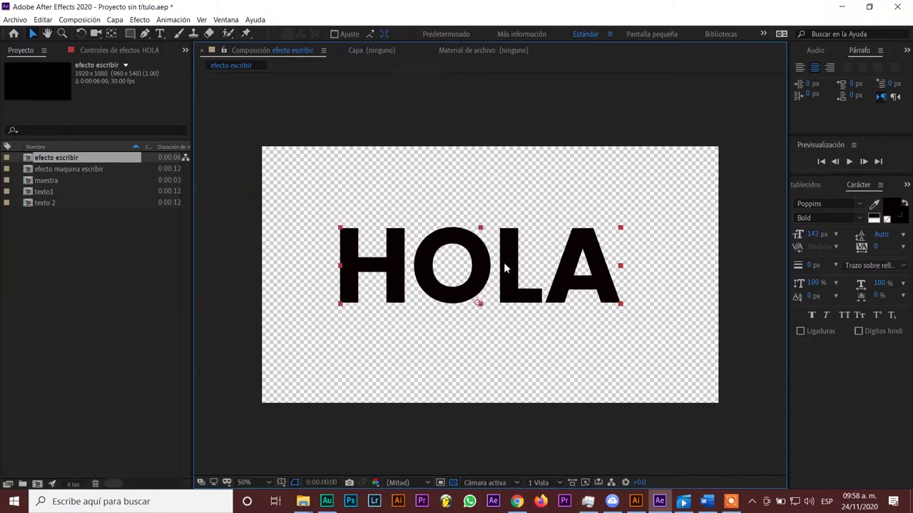
Try the Rainbow Bridge Personal Use font and retype the text as 'Hola'.
double_click(504, 268)
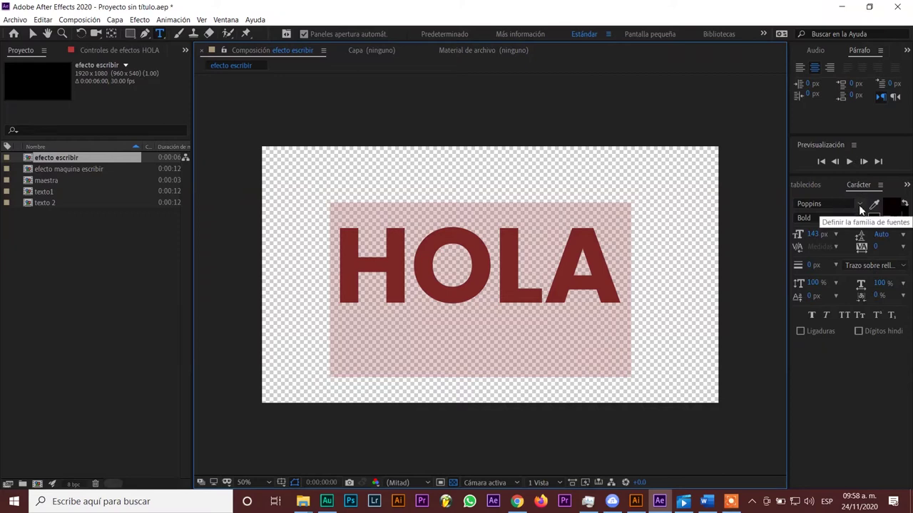
click(860, 206)
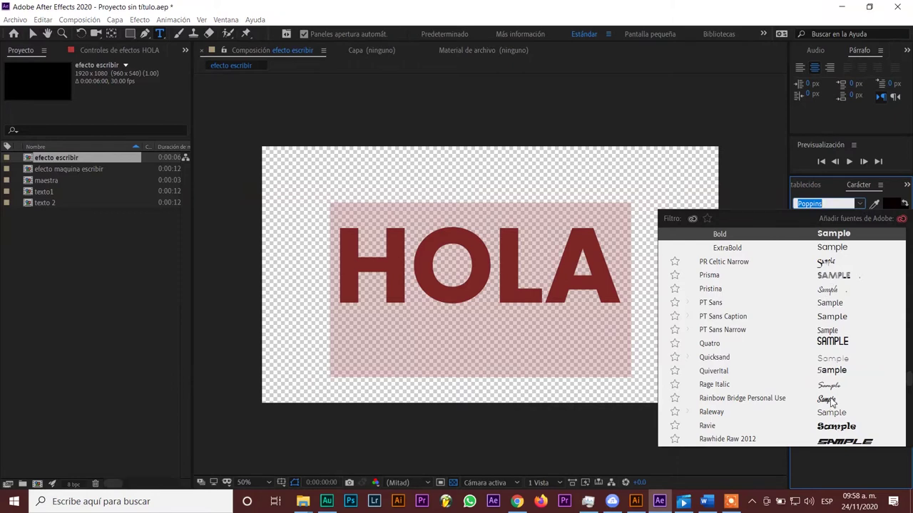
click(831, 400)
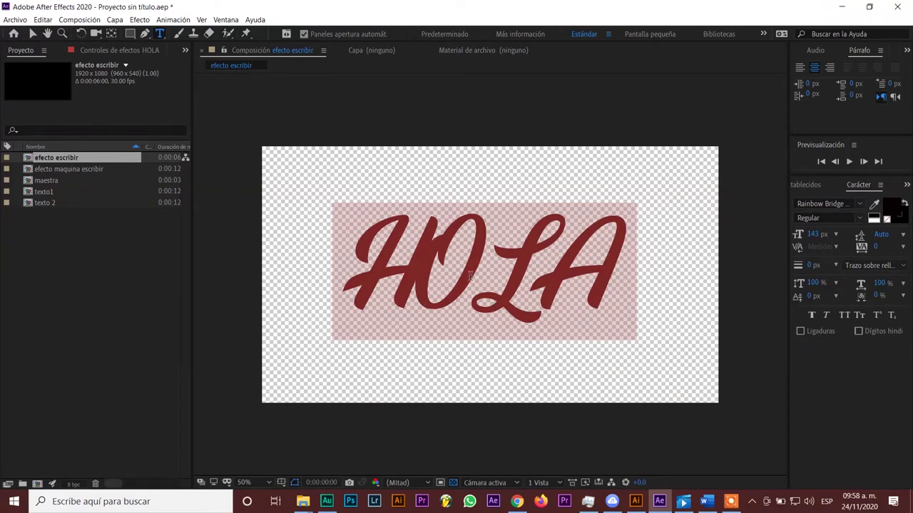
click(508, 266)
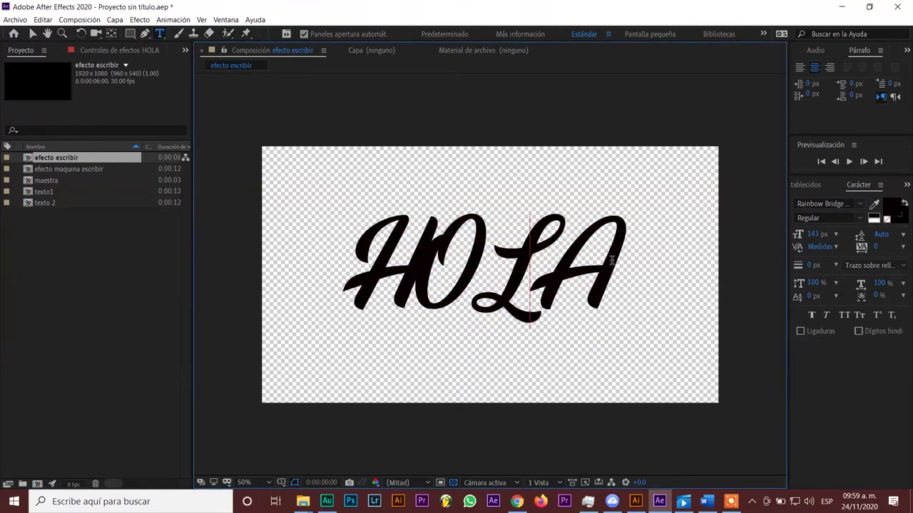
drag(611, 261, 375, 244)
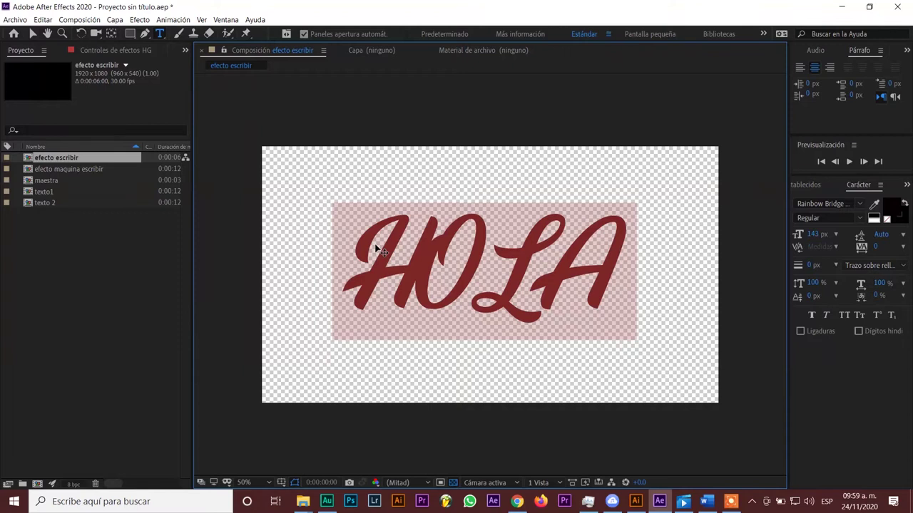
text(HGo)
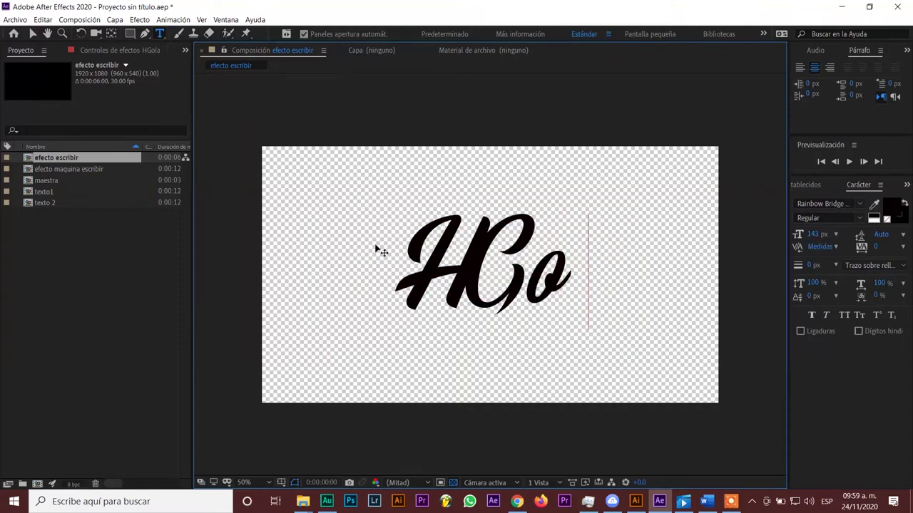
text(la)
key(BackSpace)
key(BackSpace)
key(BackSpace)
key(BackSpace)
key(BackSpace)
text(H)
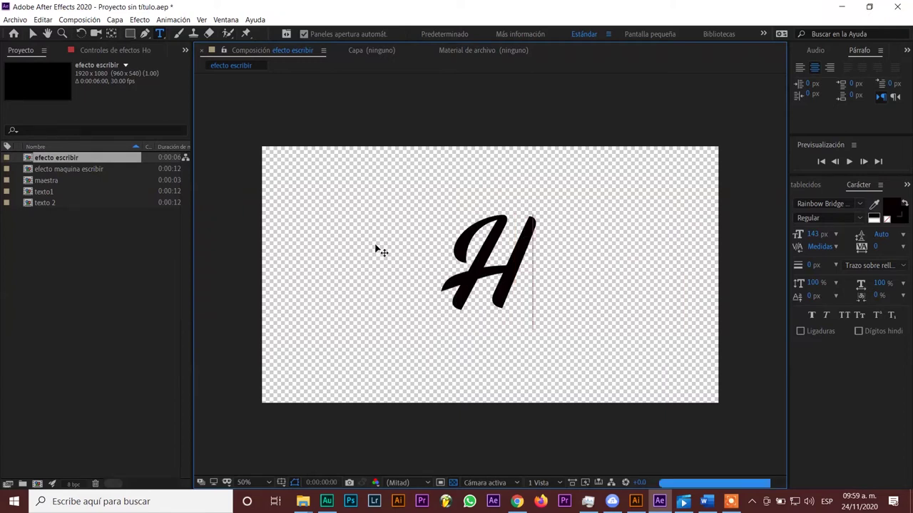
text(ola)
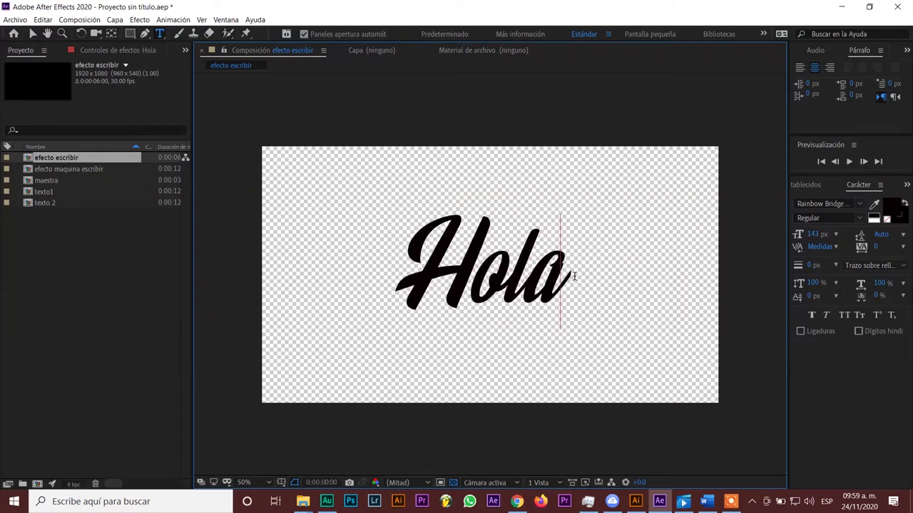
Preview fonts in the list and apply Roverd Pro to Hola.
key(ctrl+a)
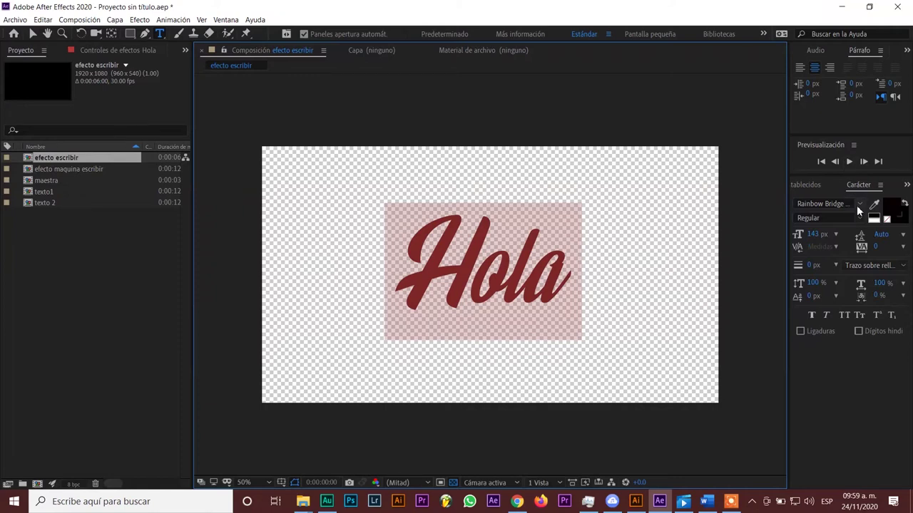
click(857, 206)
click(860, 206)
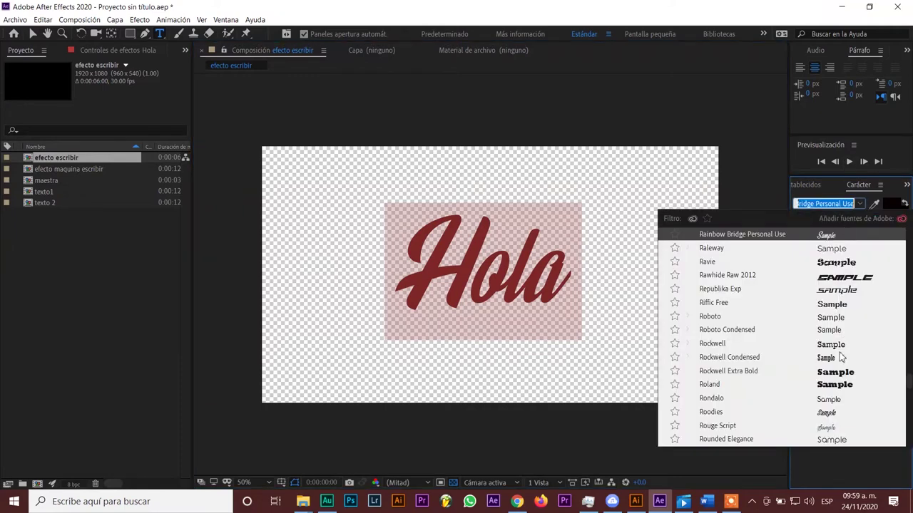
key(Down)
key(Down)
key(Down)
key(Down)
key(Down)
key(Down)
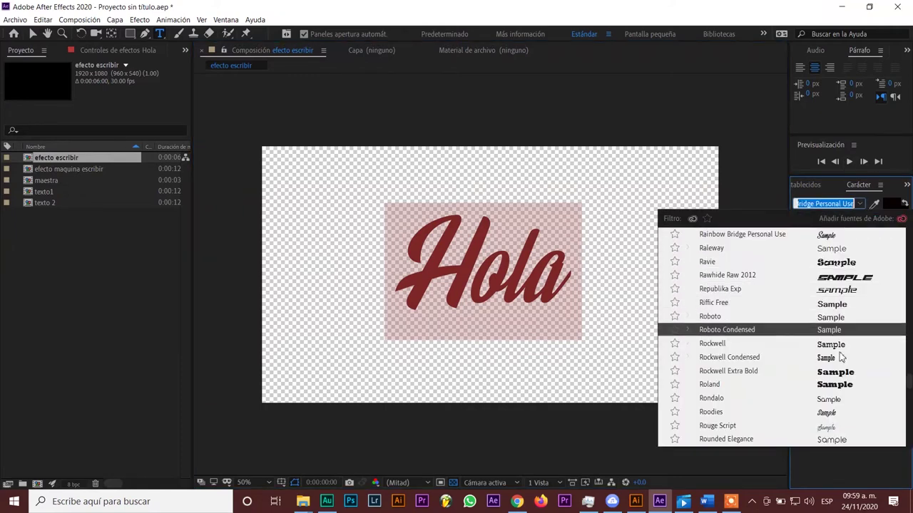
key(Down)
key(Down)
key(Down)
key(Down)
key(Down)
key(Down)
key(Down)
key(Down)
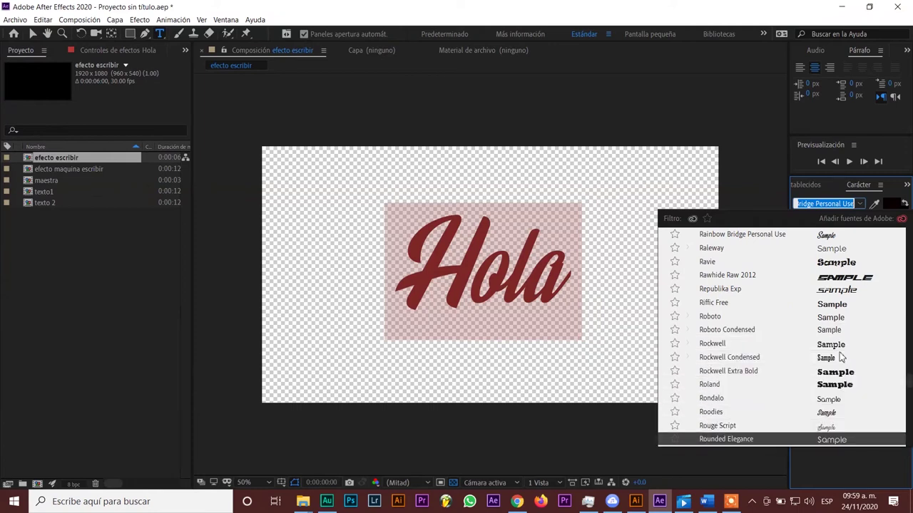
key(Down)
key(Down)
key(Up)
key(Return)
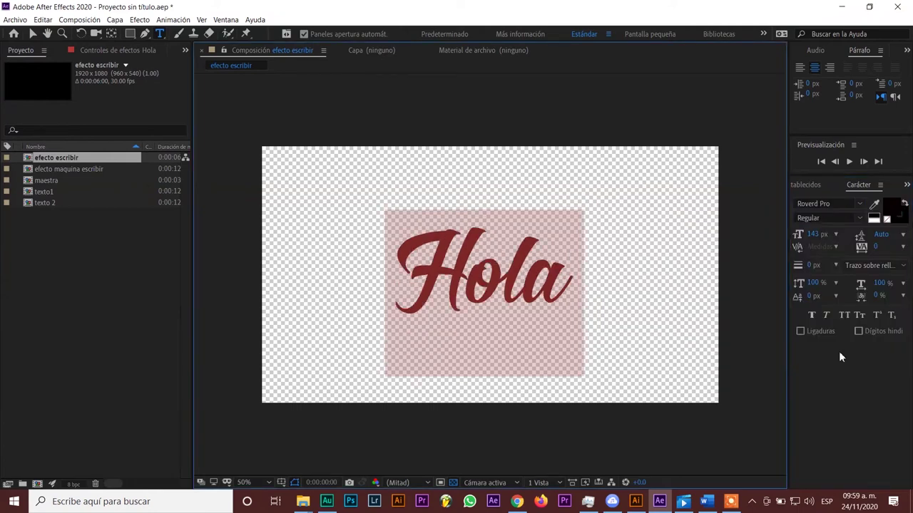
Set Hola in the Thinking Of Betty script font and finish editing.
click(860, 204)
scroll(802, 389, down, 5)
scroll(802, 389, down, 5)
scroll(802, 389, down, 5)
scroll(803, 388, down, 5)
click(841, 411)
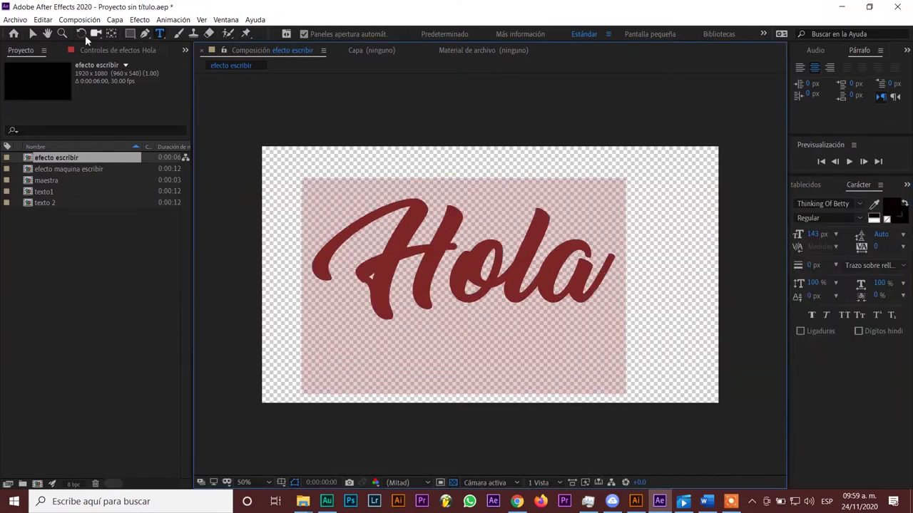
click(32, 33)
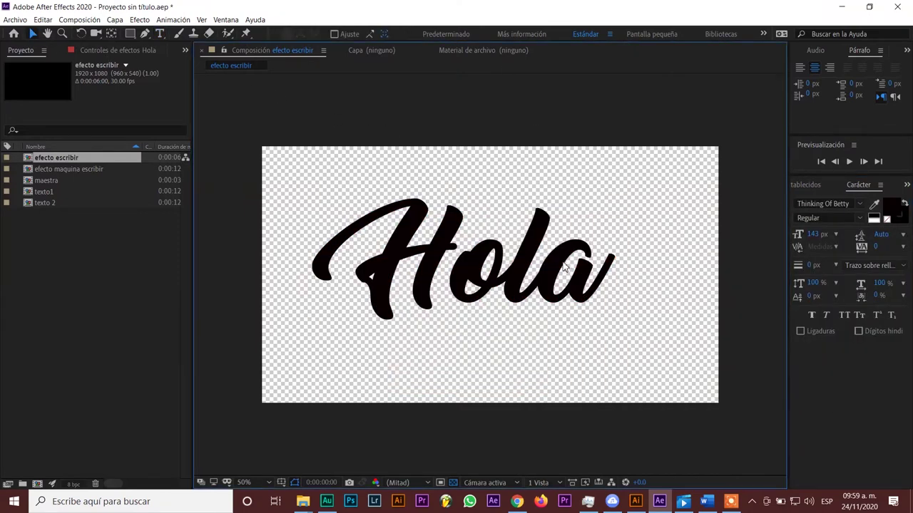
Nudge Hola slightly, then start a Pen mask path from the H's tail up along its top swash.
drag(520, 257, 530, 258)
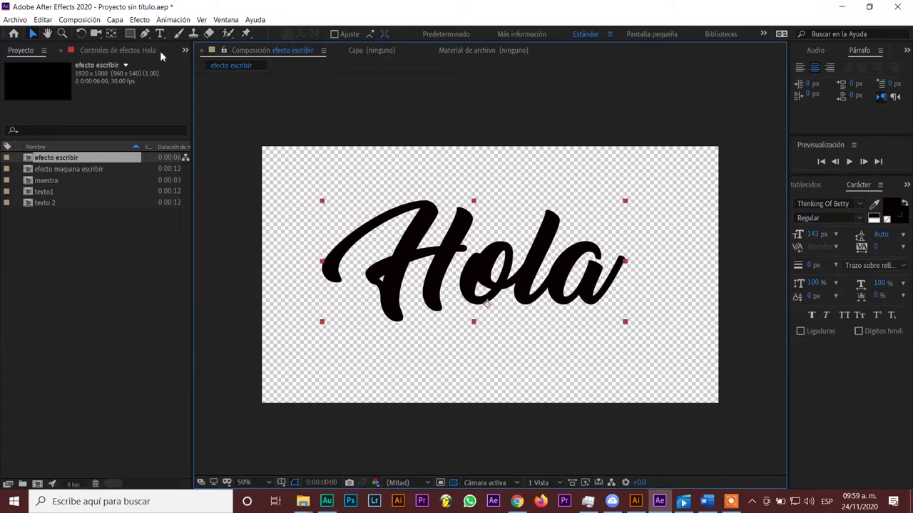
click(145, 34)
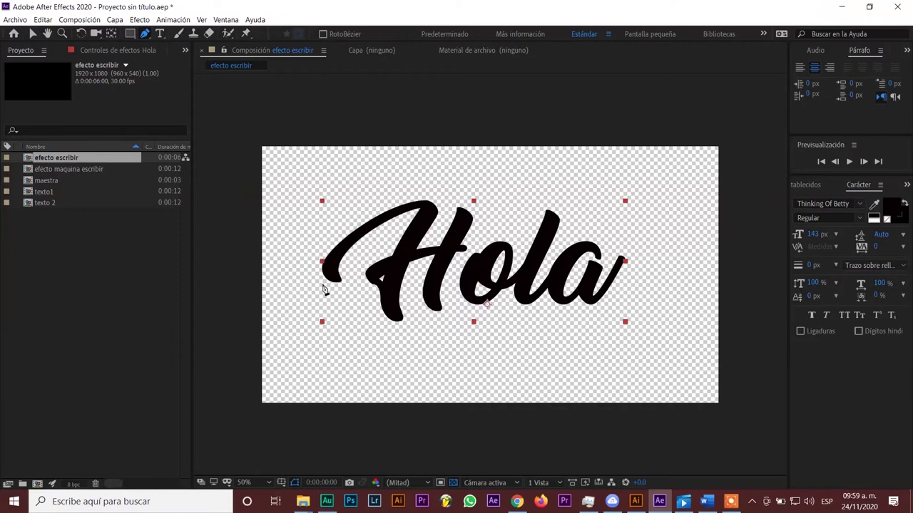
click(331, 289)
drag(333, 259, 354, 243)
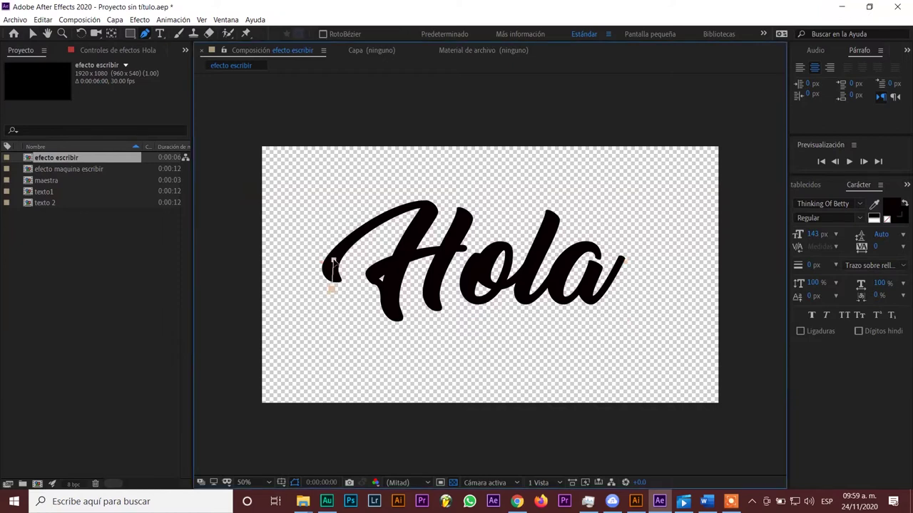
click(359, 234)
click(379, 221)
click(403, 208)
click(422, 205)
Continue the path down the H's stroke and along its left stem.
click(432, 208)
click(420, 225)
click(412, 241)
click(402, 255)
click(370, 273)
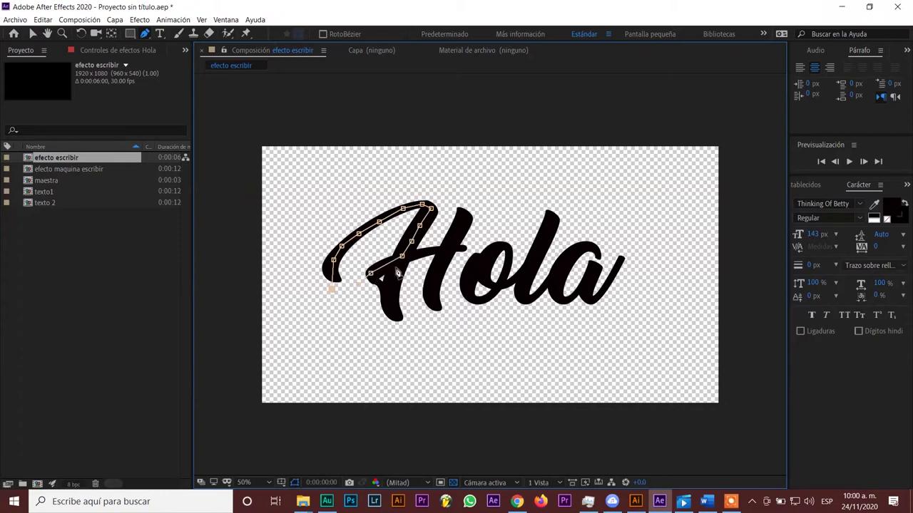
click(401, 263)
click(391, 295)
click(391, 312)
Zoom in and move the path's last vertex lower on the H's stem.
scroll(401, 276, up, 2)
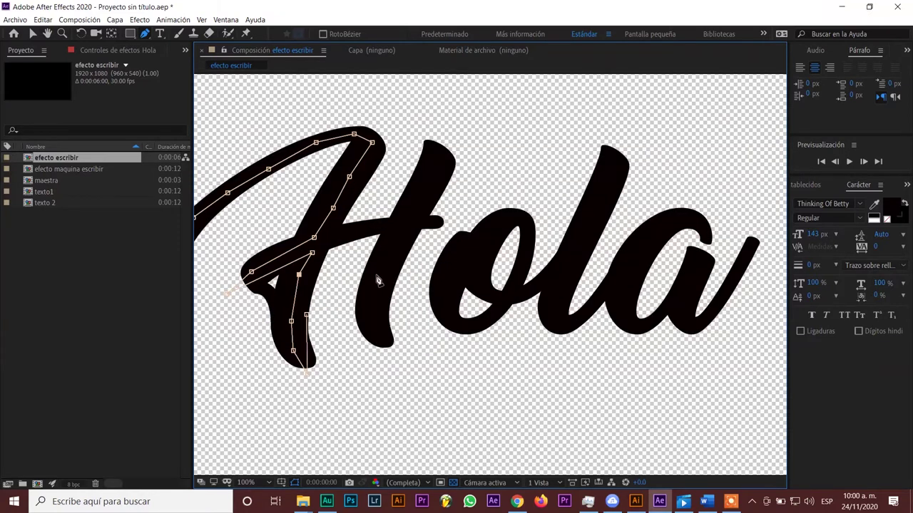
scroll(351, 281, down, 4)
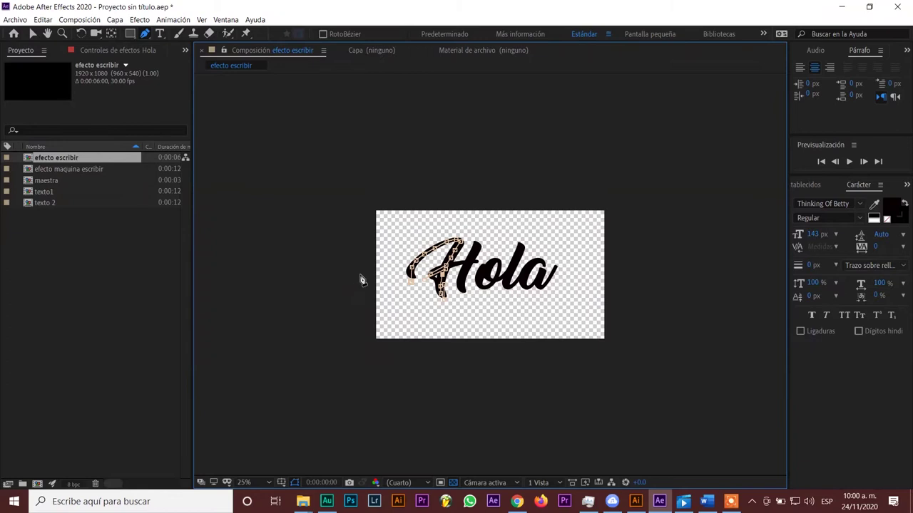
scroll(361, 278, up, 2)
scroll(401, 276, up, 2)
click(309, 281)
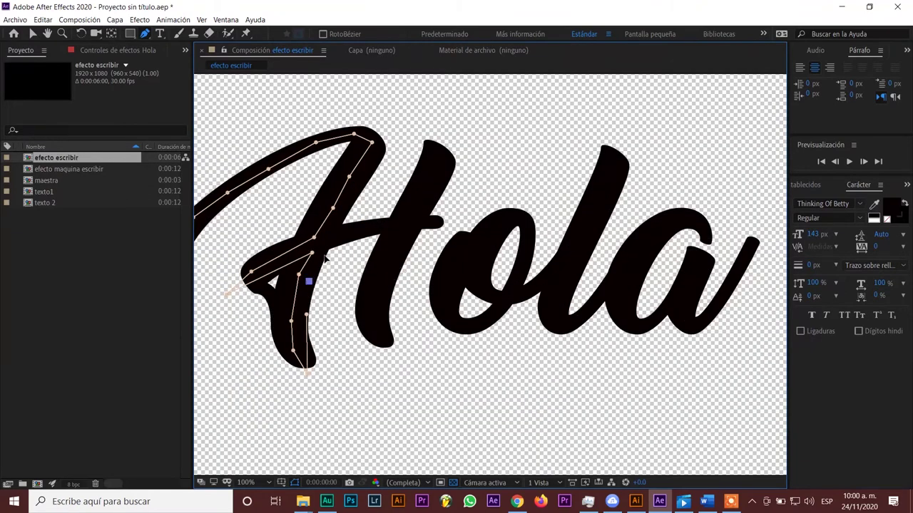
key(ctrl+z)
click(306, 291)
key(ctrl+z)
click(306, 314)
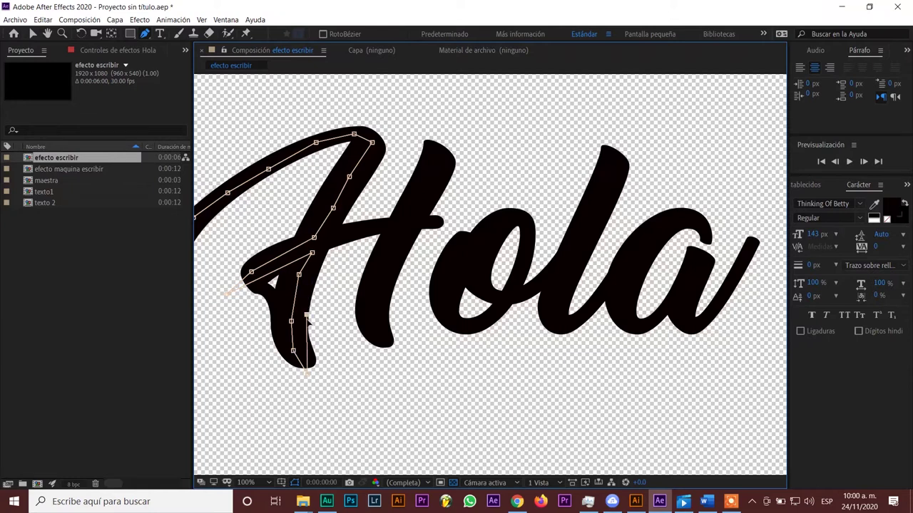
drag(306, 314, 302, 326)
Trace the path back up the H's stem and across its crossbar.
click(305, 308)
click(311, 279)
click(323, 248)
click(341, 236)
click(372, 227)
click(388, 229)
click(440, 223)
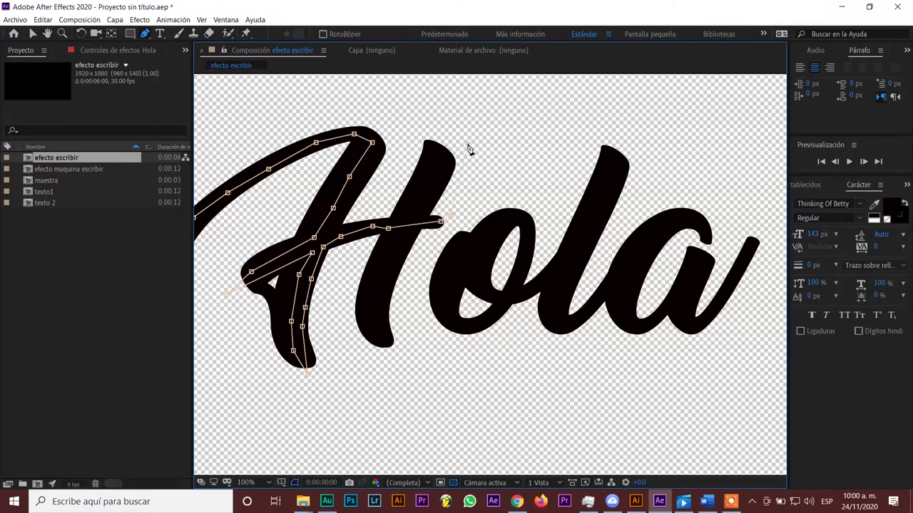
Continue the path down the H's right stem to its bottom.
click(455, 133)
click(427, 184)
click(397, 245)
click(370, 288)
click(367, 327)
click(390, 345)
Carry the path into the o and trace all the way around it.
click(435, 338)
click(443, 296)
click(462, 246)
click(495, 221)
click(520, 216)
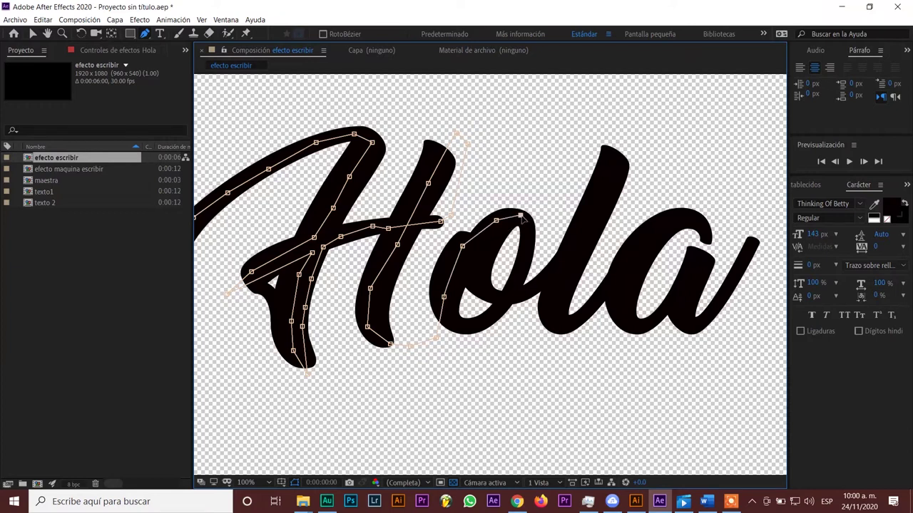
click(529, 234)
click(530, 258)
click(513, 296)
click(481, 323)
click(453, 323)
click(437, 282)
click(449, 251)
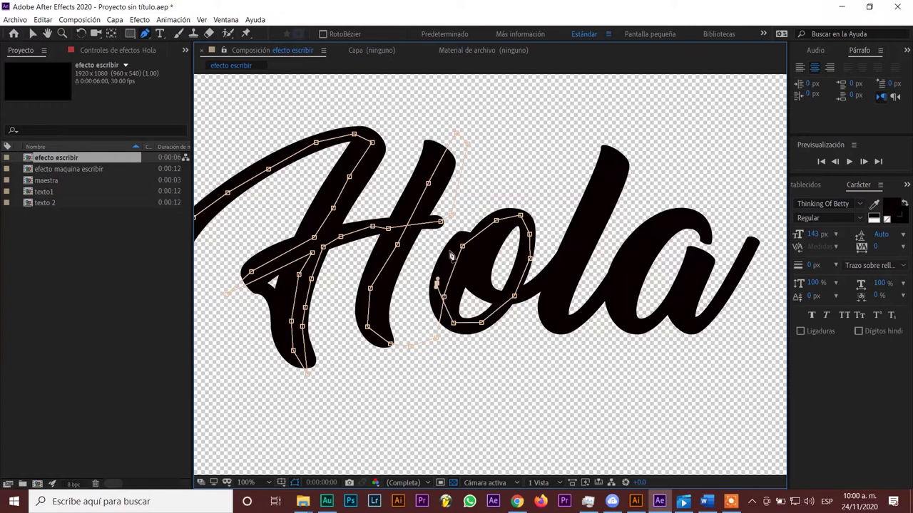
Cross the path through the o and run it up to the top of the l.
click(475, 267)
click(492, 295)
click(530, 290)
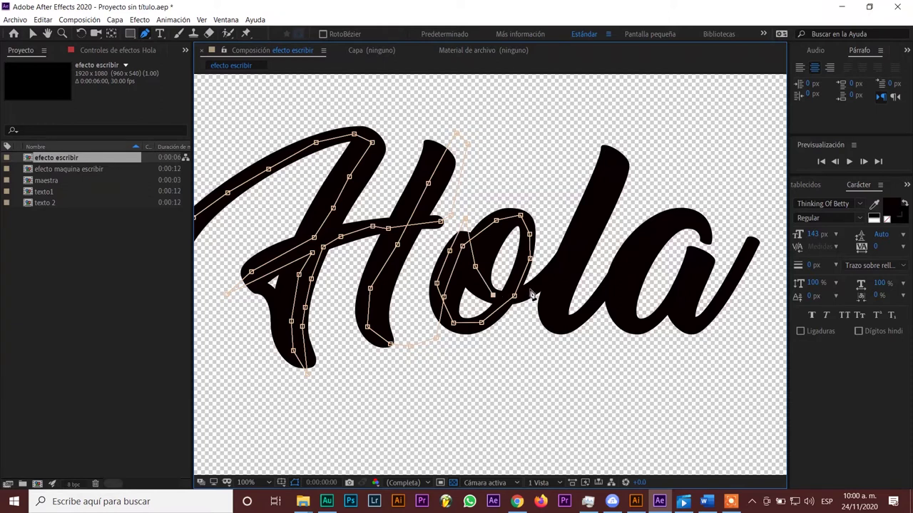
click(554, 273)
click(612, 134)
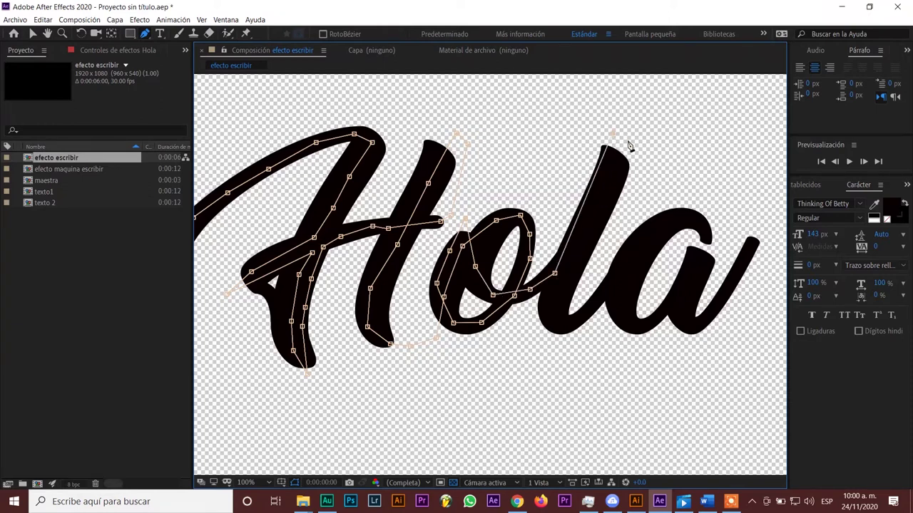
Trace the path down the l and up over the top of the a.
click(567, 278)
click(554, 310)
click(551, 323)
click(568, 325)
click(598, 299)
click(621, 264)
click(653, 228)
click(678, 212)
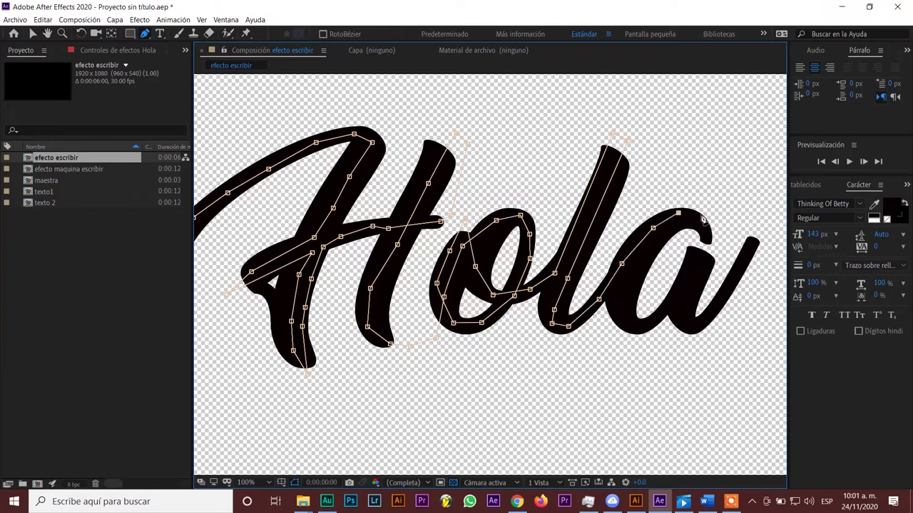
Trace around the a's right side, along its bottom and up its inner stroke.
click(707, 229)
click(703, 252)
click(686, 275)
click(655, 317)
click(630, 327)
click(619, 300)
click(631, 271)
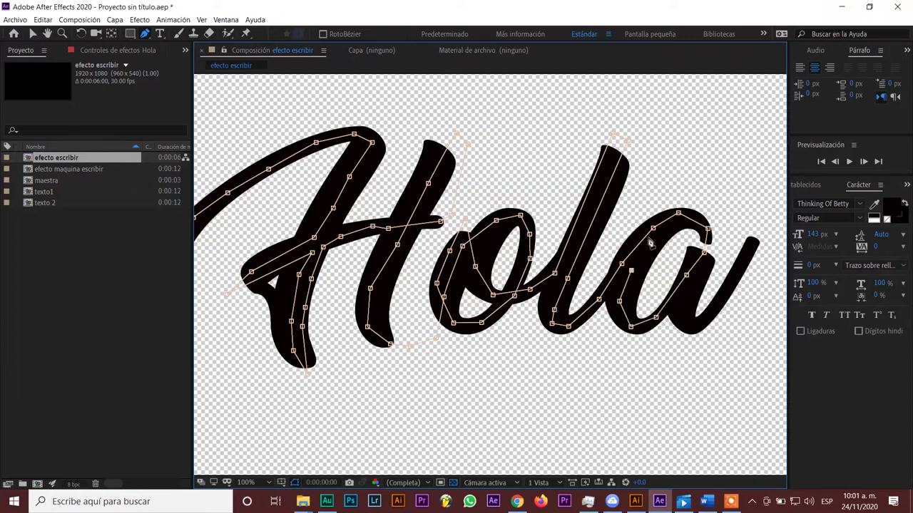
Trace down the a's right stroke and up its exit stroke to finish the path.
drag(696, 200, 714, 205)
click(702, 266)
click(684, 298)
click(685, 324)
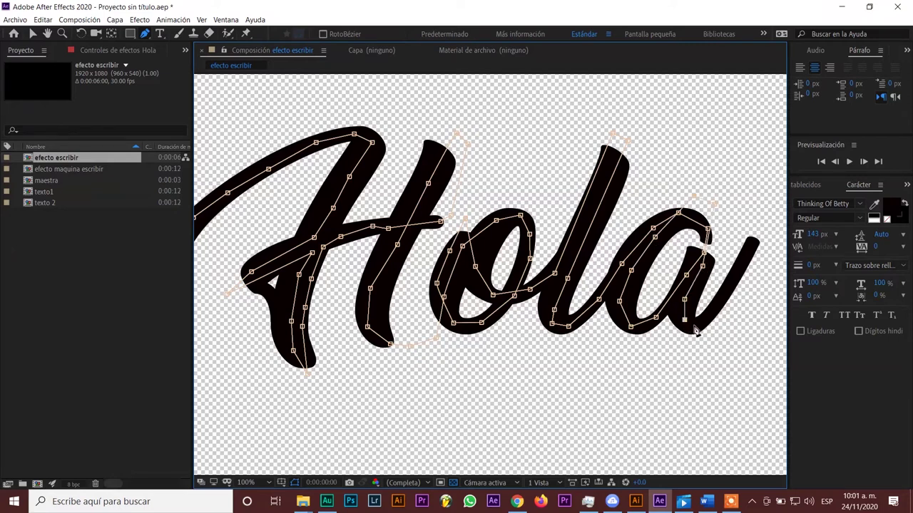
click(713, 312)
click(726, 292)
click(741, 268)
click(750, 248)
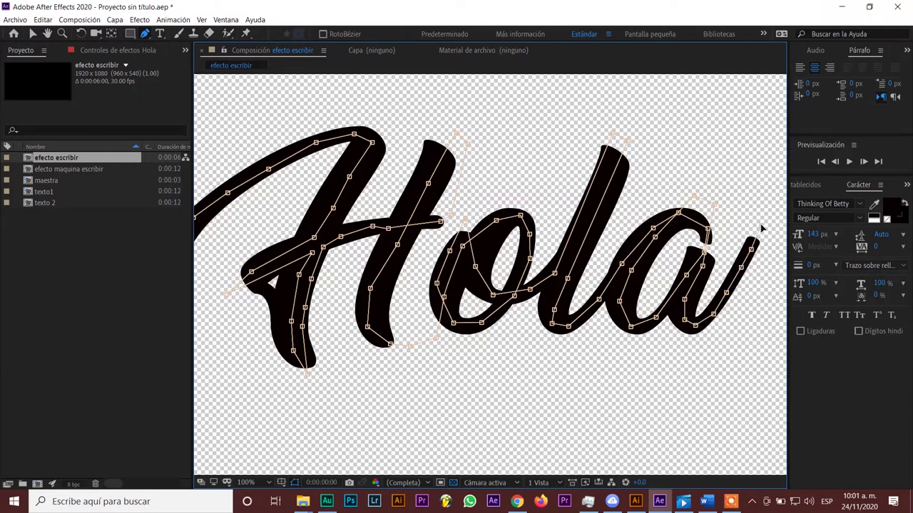
ctrl+click(762, 228)
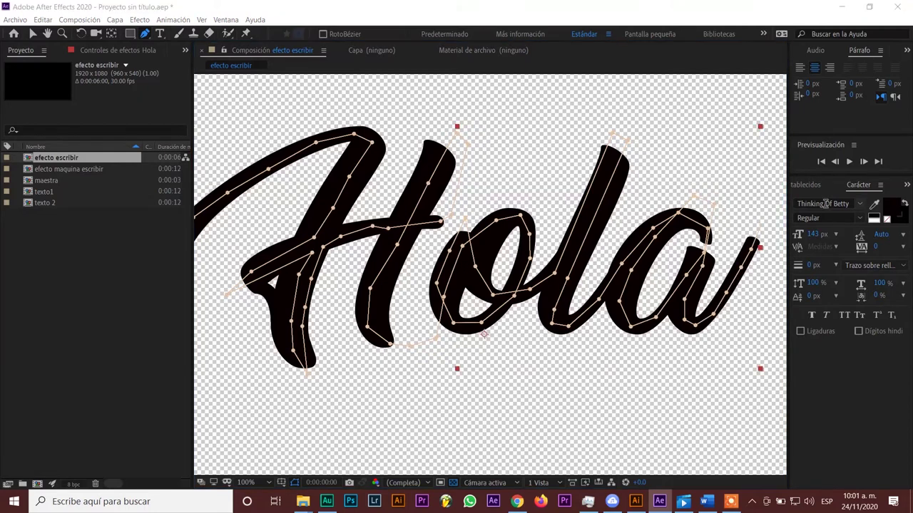
click(907, 186)
Search Effects & Presets for 'trazo' and select the Trazo effect.
click(830, 202)
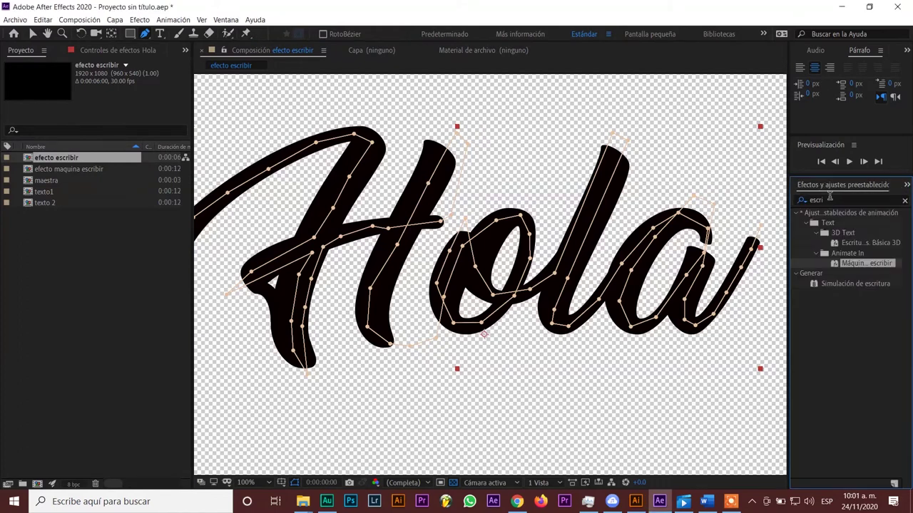
double_click(830, 200)
text(tra)
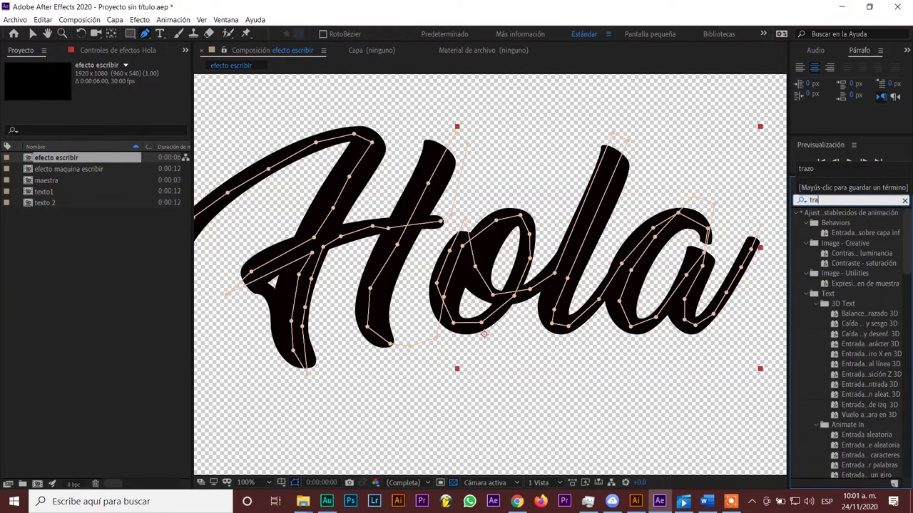
text(zo)
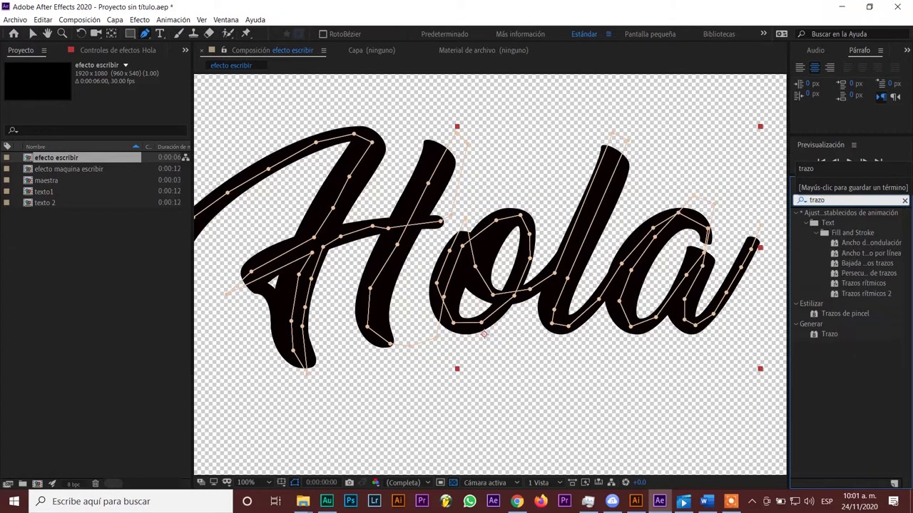
click(827, 335)
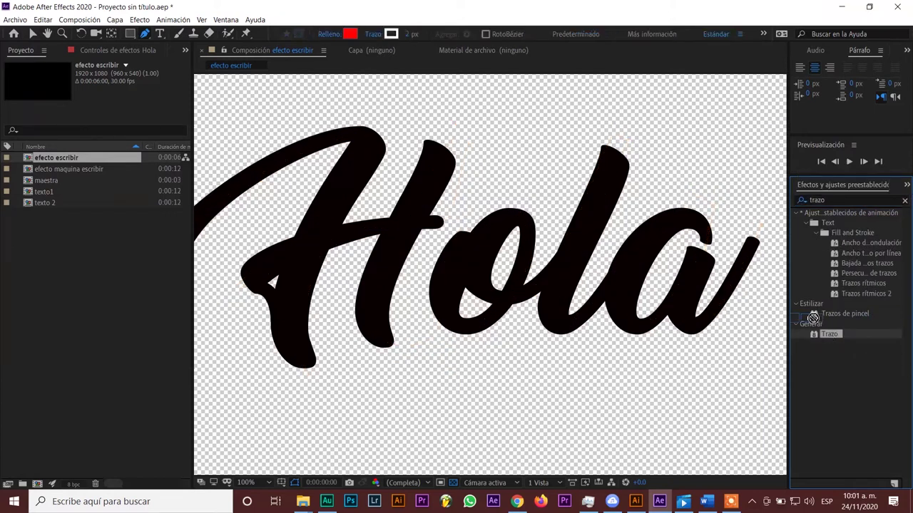
drag(848, 339, 492, 271)
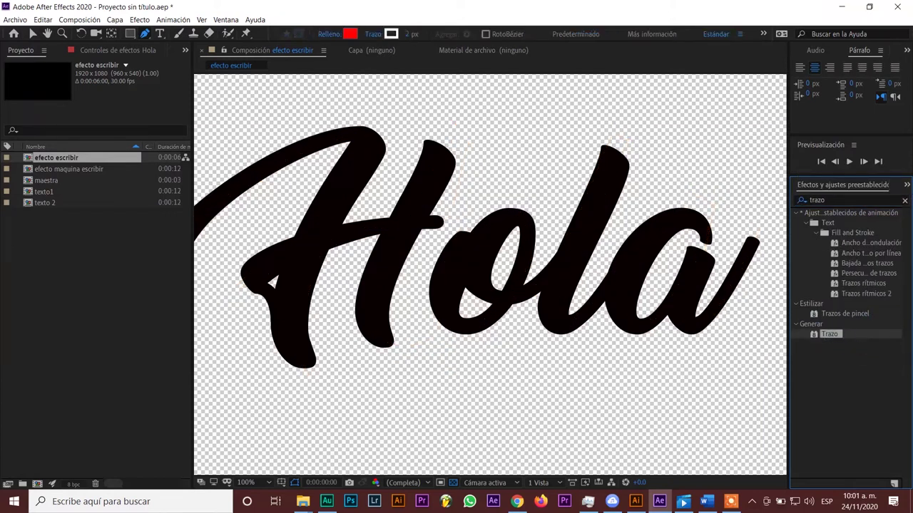
Apply Trazo to the Hola layer and arrange the floating timeline to show the comp.
drag(532, 199, 611, 204)
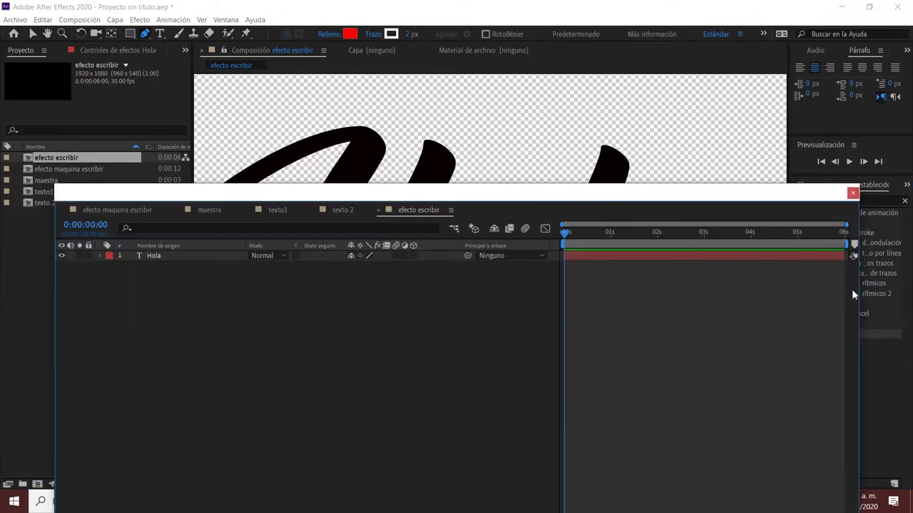
drag(811, 201, 681, 194)
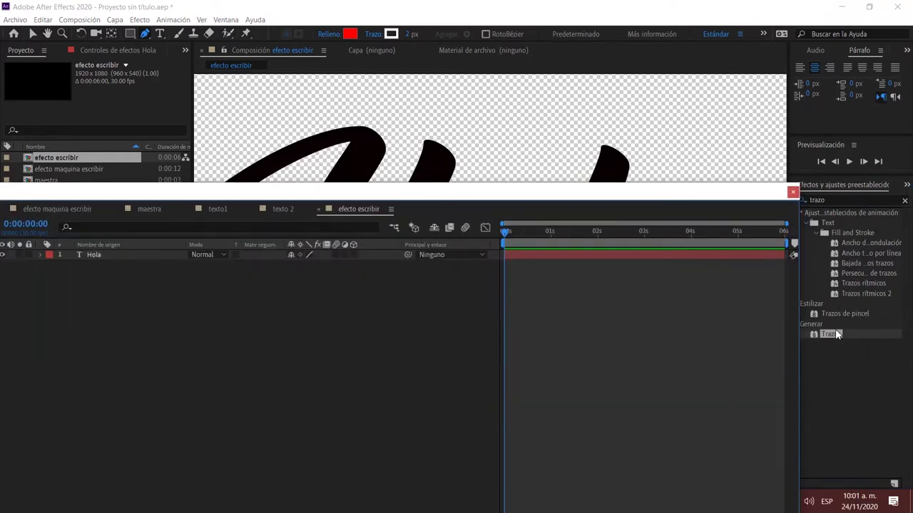
drag(831, 334, 592, 256)
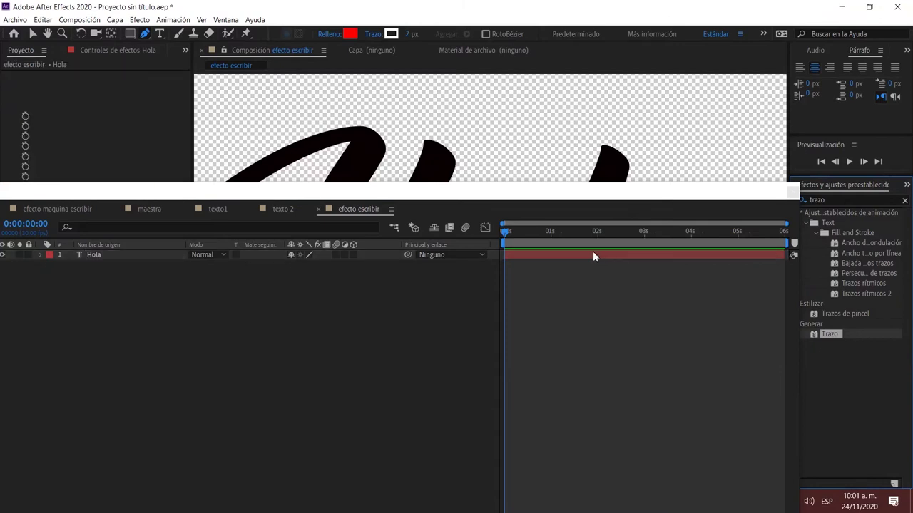
key(v)
drag(478, 197, 872, 193)
scroll(536, 156, down, 2)
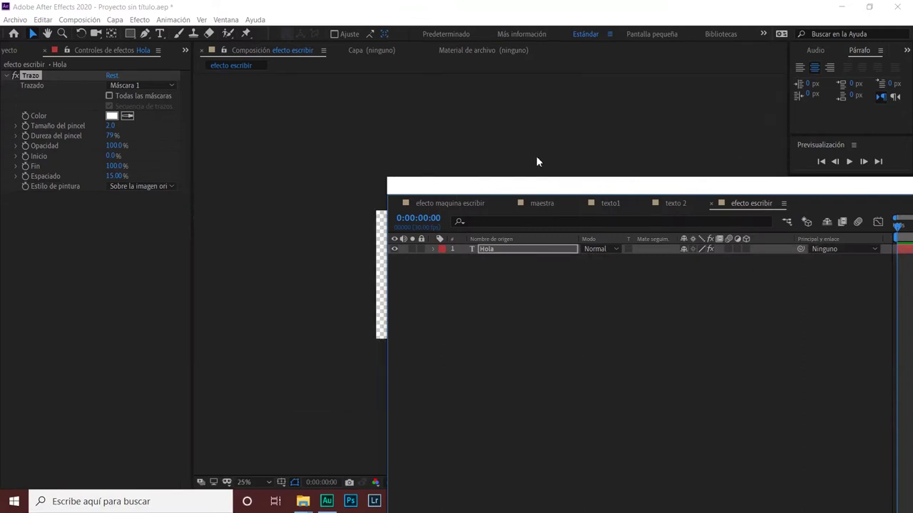
drag(522, 191, 598, 322)
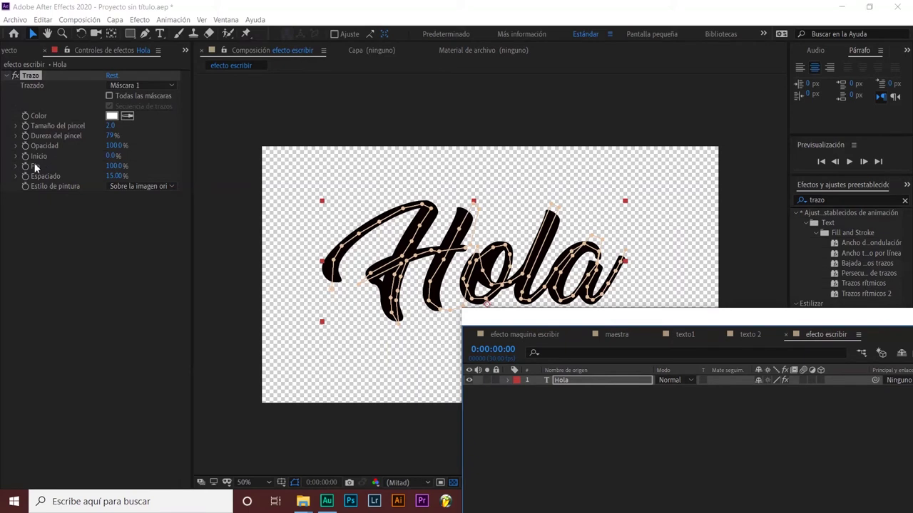
Give the Trazo stroke a red colour, a 70 brush size and 'Revelar imagen original' paint style.
click(111, 117)
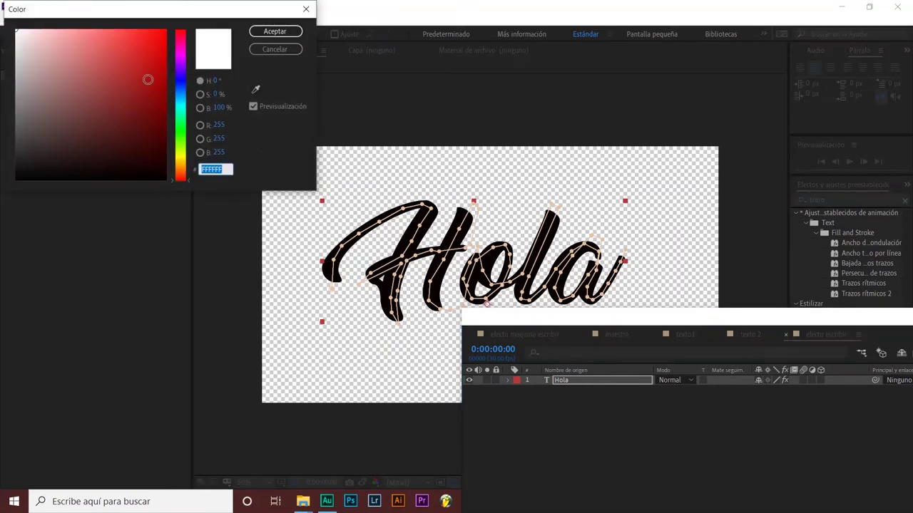
click(156, 28)
click(267, 31)
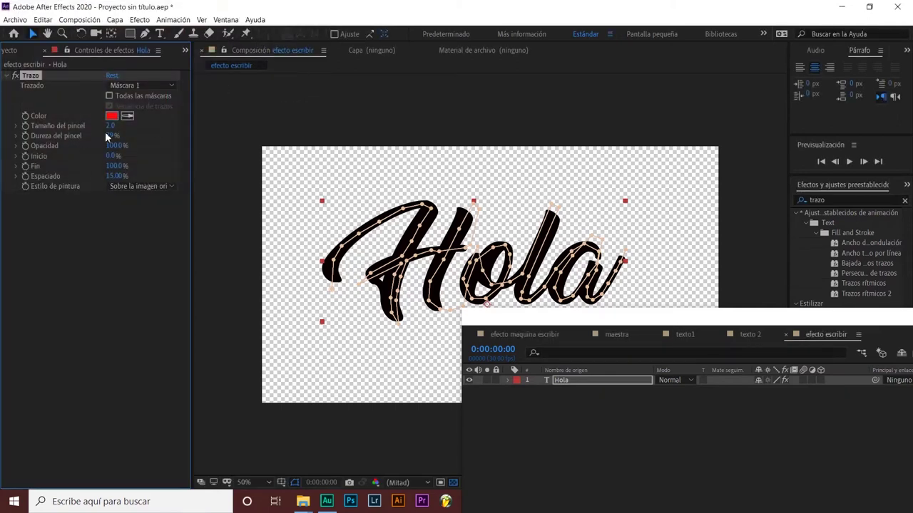
mouse_move(116, 125)
mouse_down()
mouse_move(318, 130)
mouse_move(538, 151)
mouse_move(479, 161)
mouse_move(550, 165)
mouse_up()
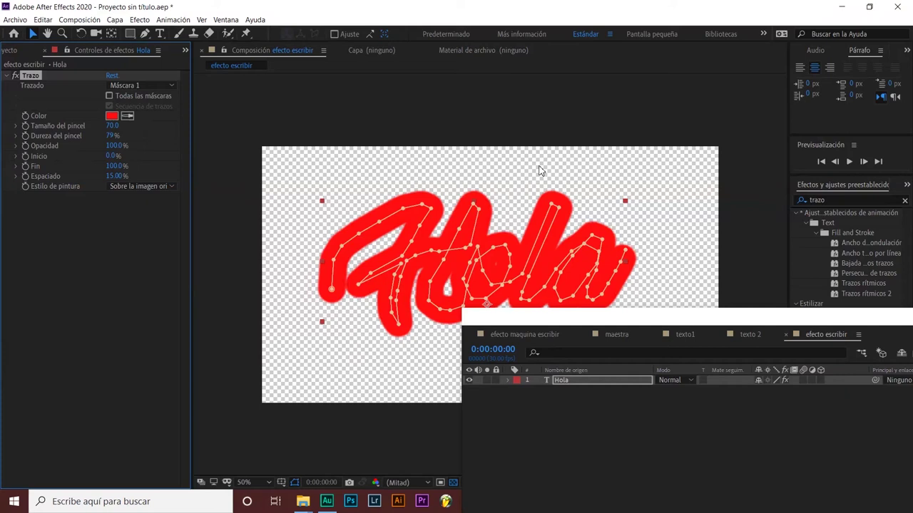
click(136, 186)
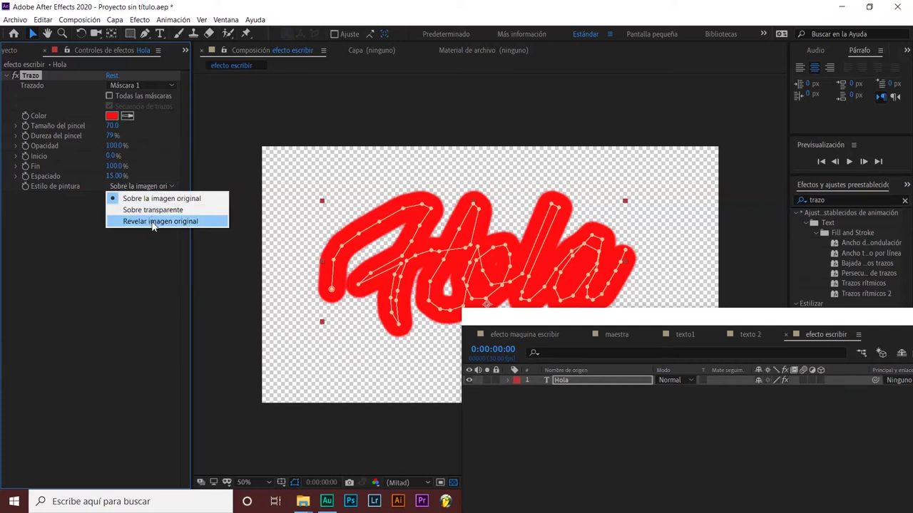
click(152, 222)
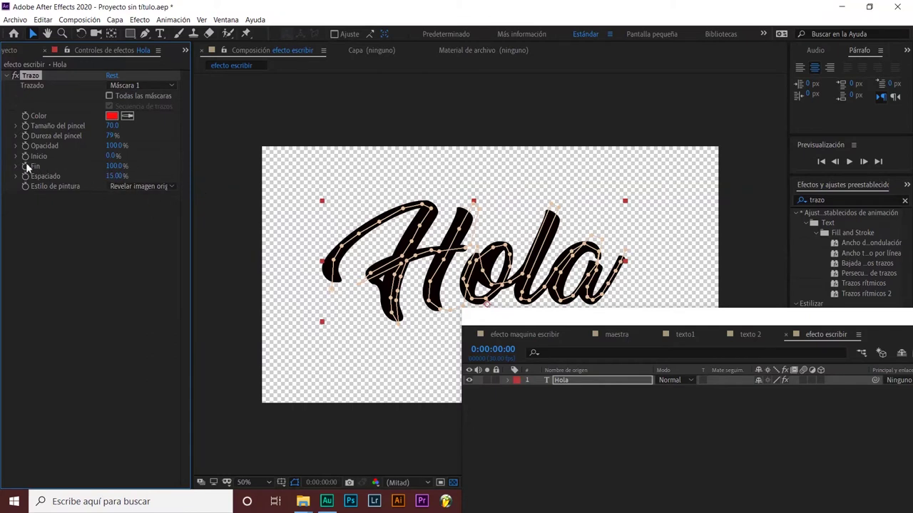
Set Trazo's Fin to 0% and keyframe it at the composition start.
click(113, 167)
key(Return)
click(114, 167)
text(0)
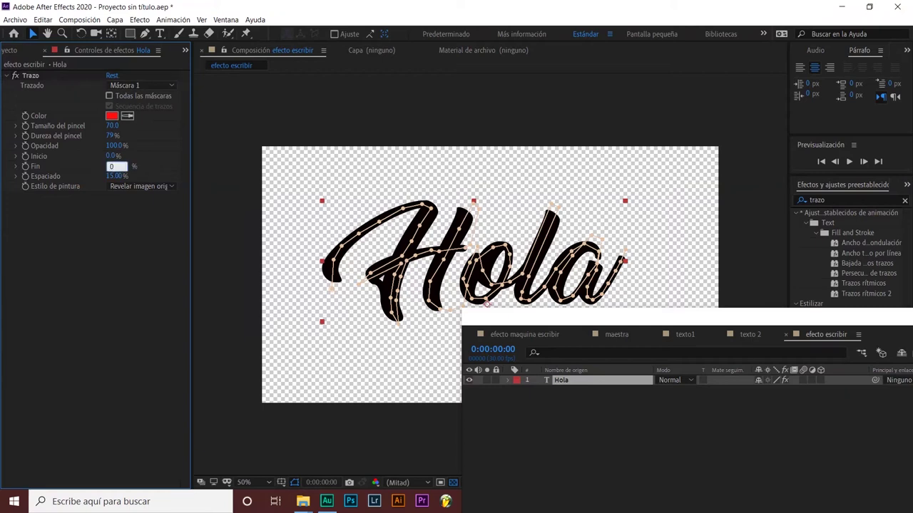
key(Return)
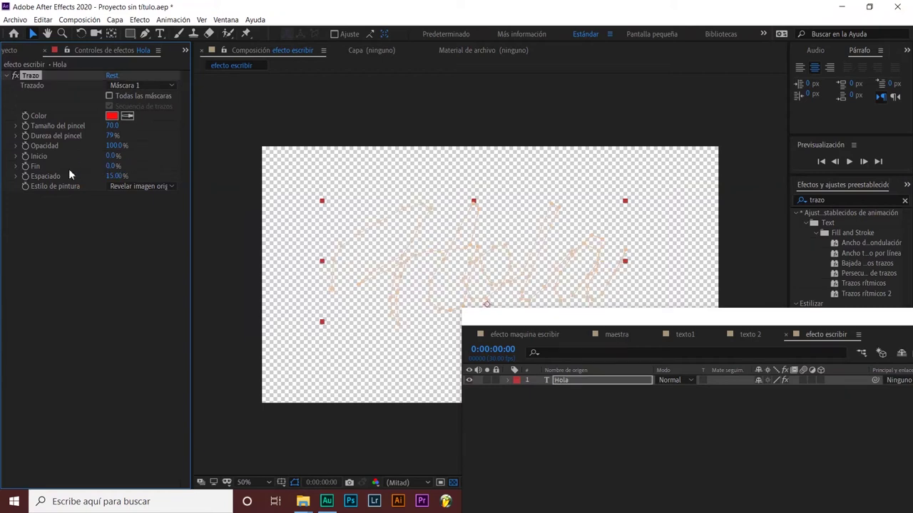
click(26, 166)
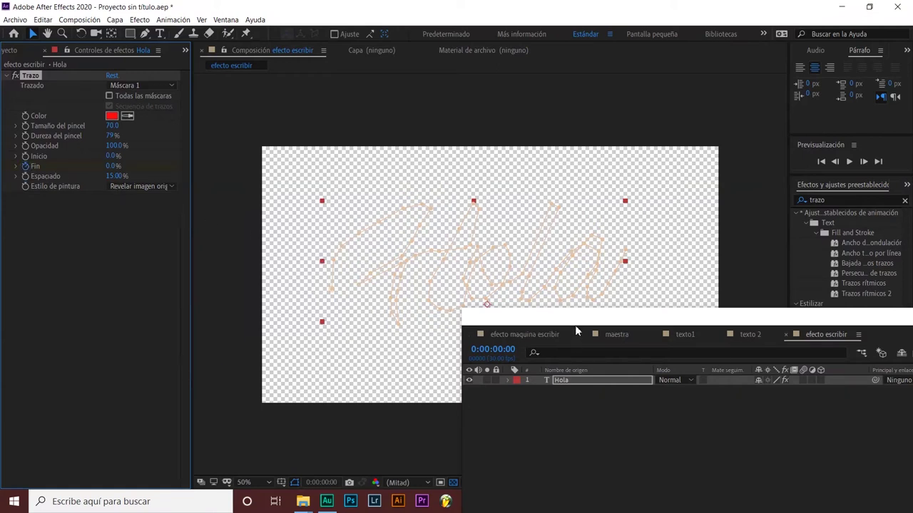
Expand Hola > Efectos > Trazo in the floating timeline to show the stroke's properties.
mouse_move(561, 312)
mouse_down()
mouse_move(110, 153)
mouse_move(192, 140)
mouse_up()
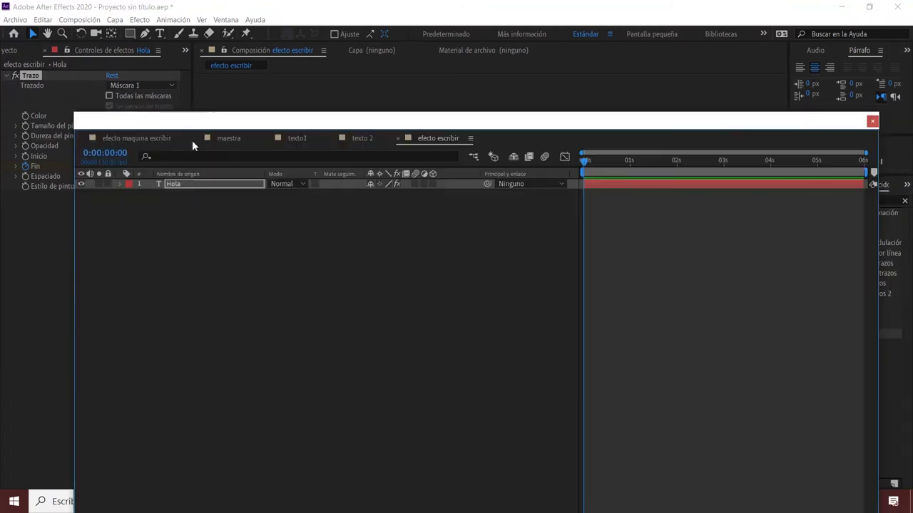
click(121, 183)
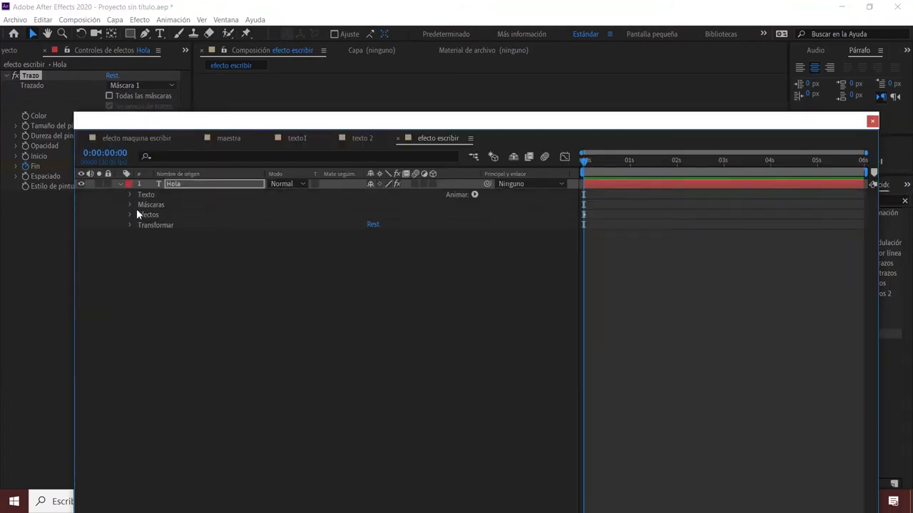
click(130, 215)
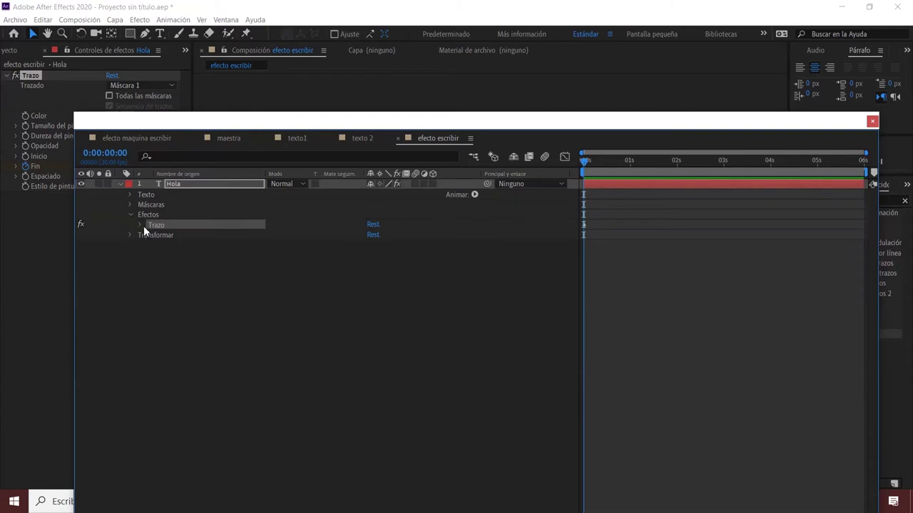
click(138, 226)
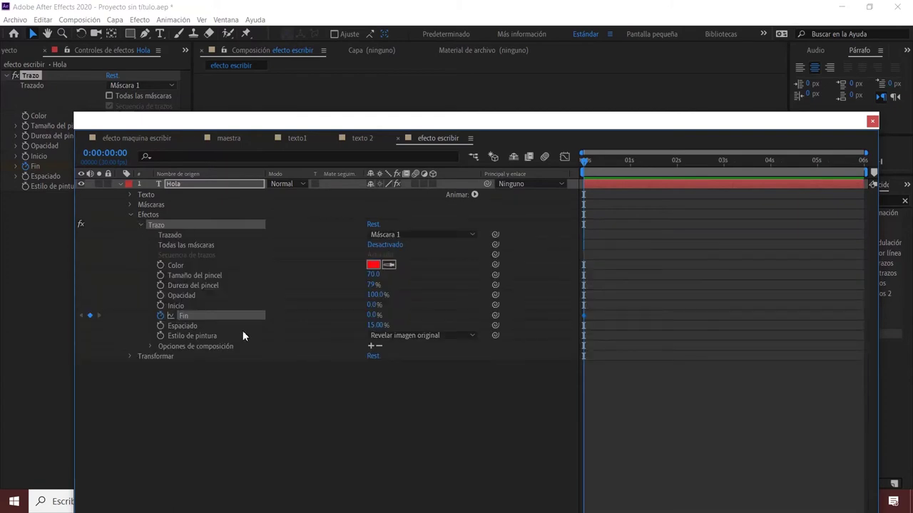
At 0:00:00:18, set Fin to 100 to add the ending keyframe.
drag(584, 162, 613, 169)
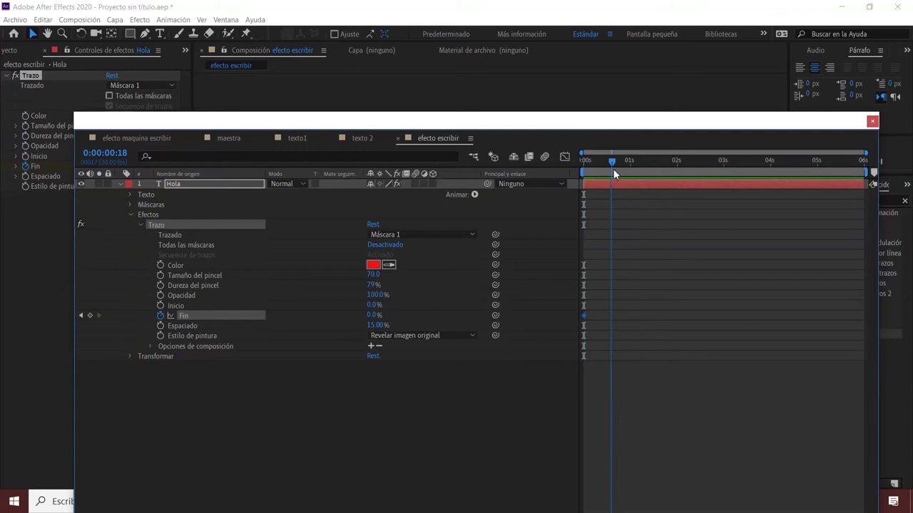
mouse_move(592, 122)
mouse_down()
mouse_move(600, 283)
mouse_move(588, 330)
mouse_up()
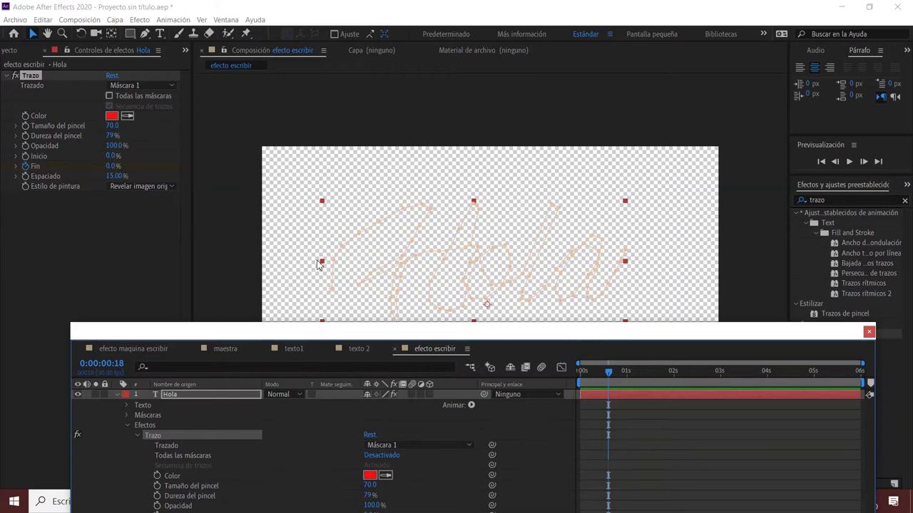
drag(611, 340, 595, 209)
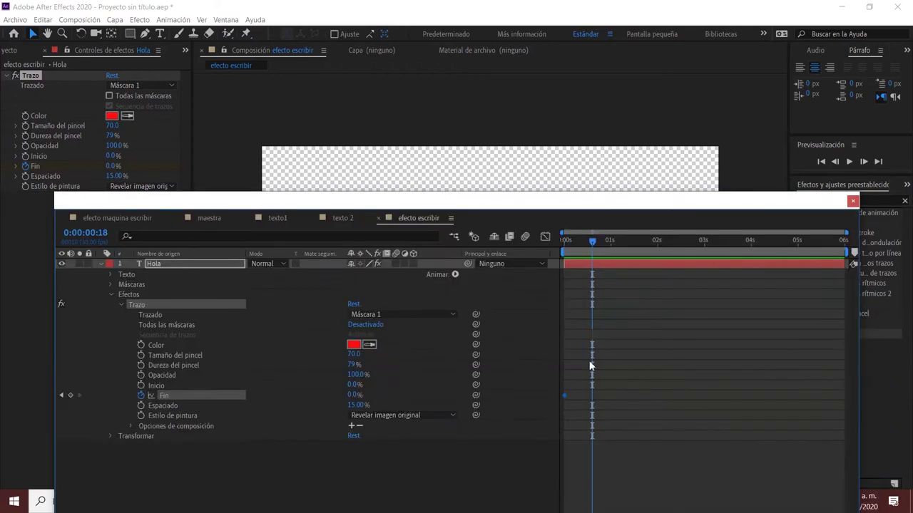
click(352, 395)
text(100)
key(Return)
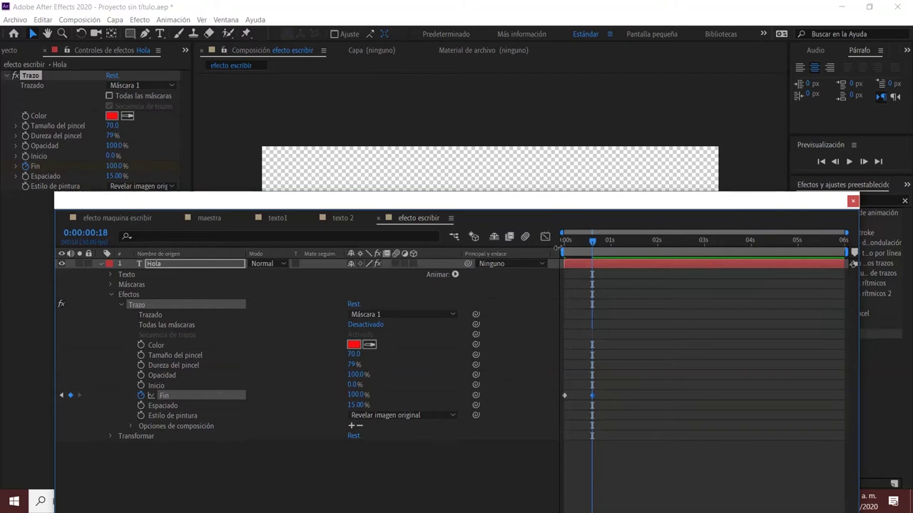
Rewind to the first frame and preview the Hola write-on, stopping once the word is written.
drag(562, 314, 614, 386)
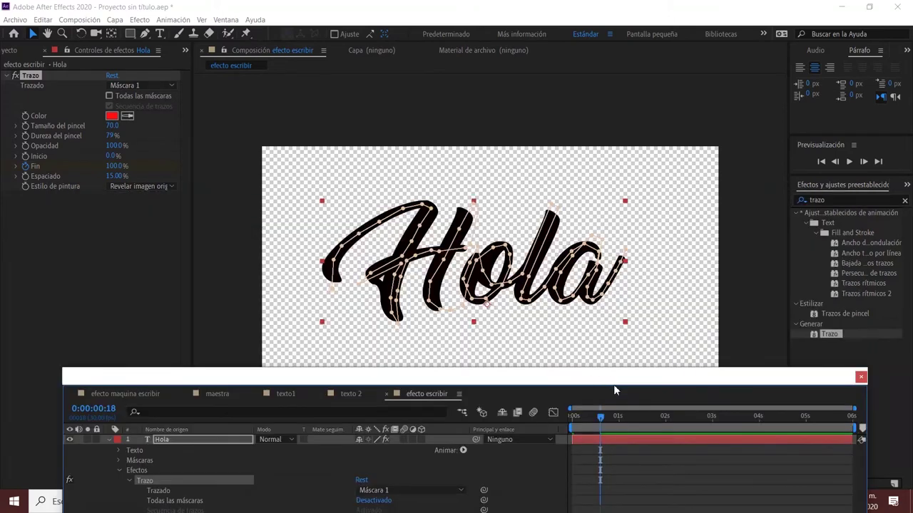
mouse_move(596, 419)
mouse_down()
mouse_move(581, 420)
mouse_move(635, 422)
mouse_move(545, 425)
mouse_up()
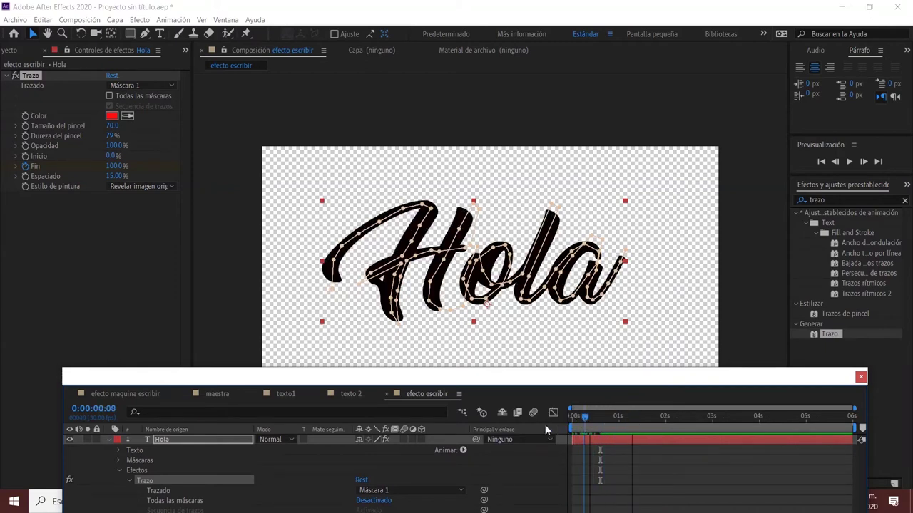
key(space)
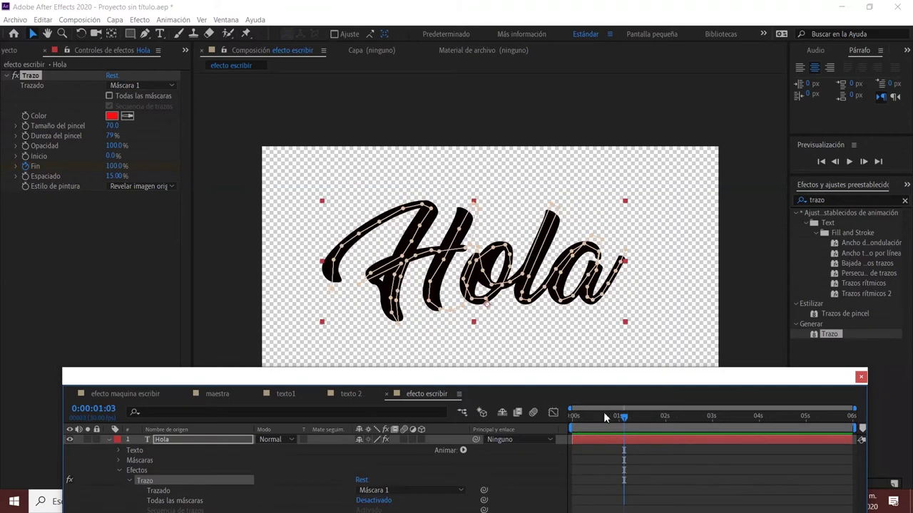
drag(624, 422, 539, 423)
key(space)
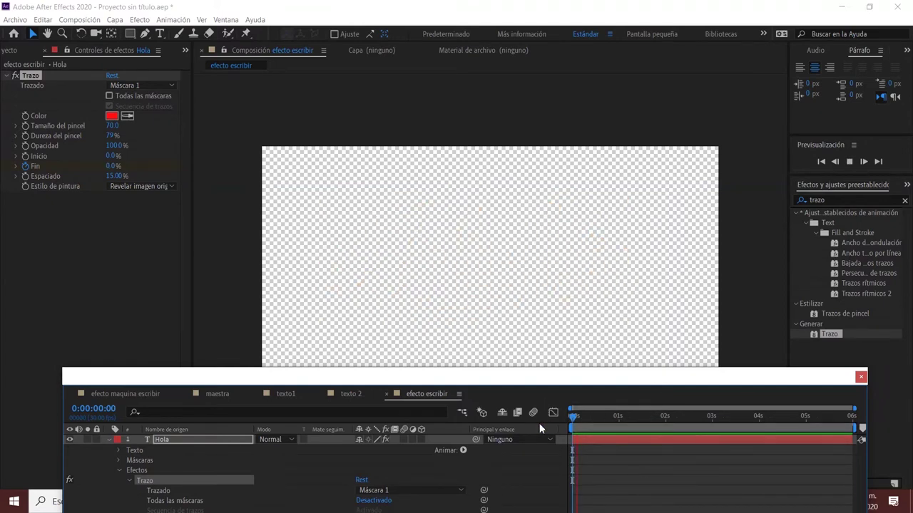
key(space)
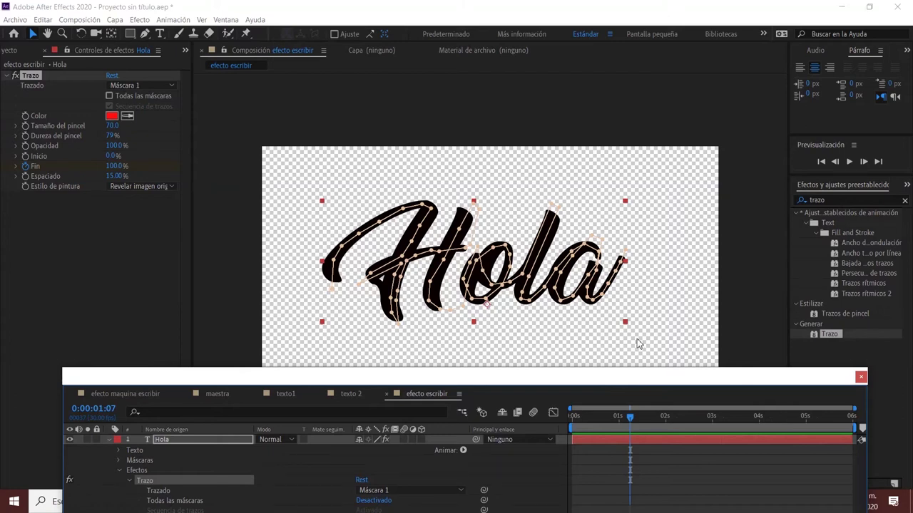
drag(620, 423, 546, 432)
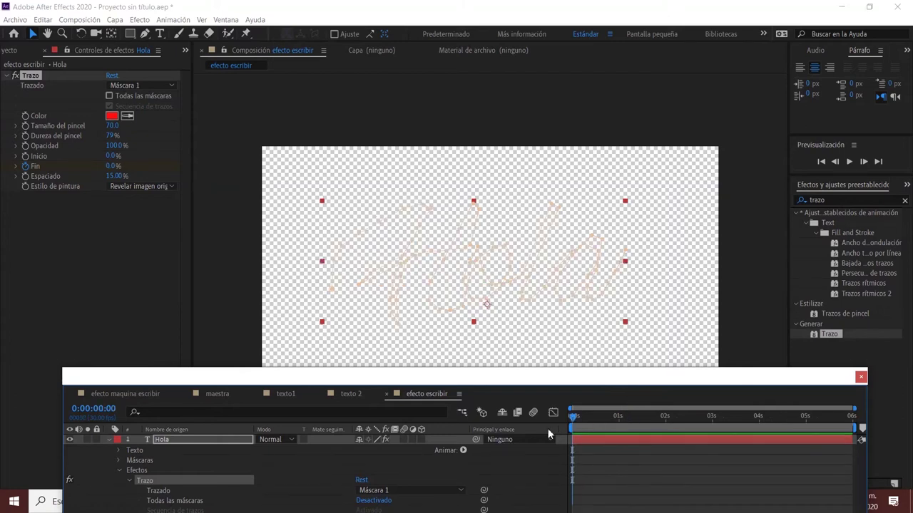
key(space)
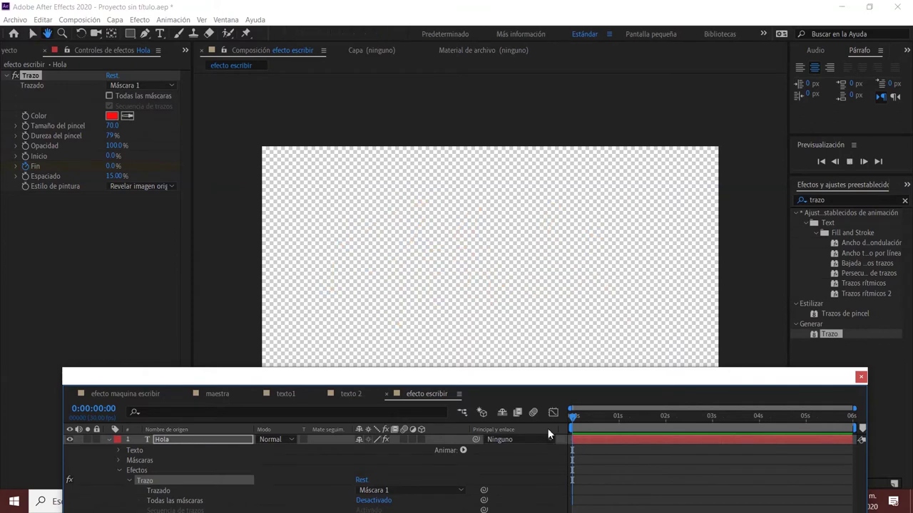
key(space)
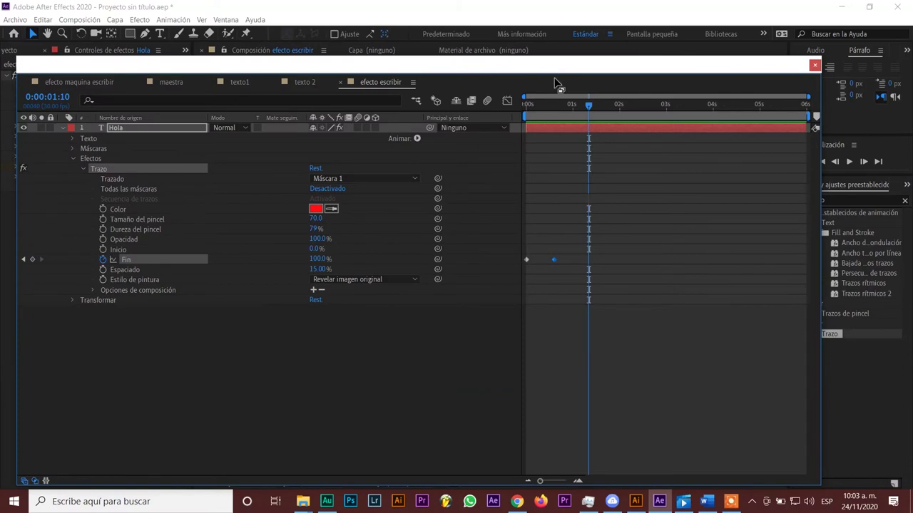
Shift the first Fin keyframe later and select the second one, resizing the timeline window.
drag(526, 259, 540, 260)
click(554, 261)
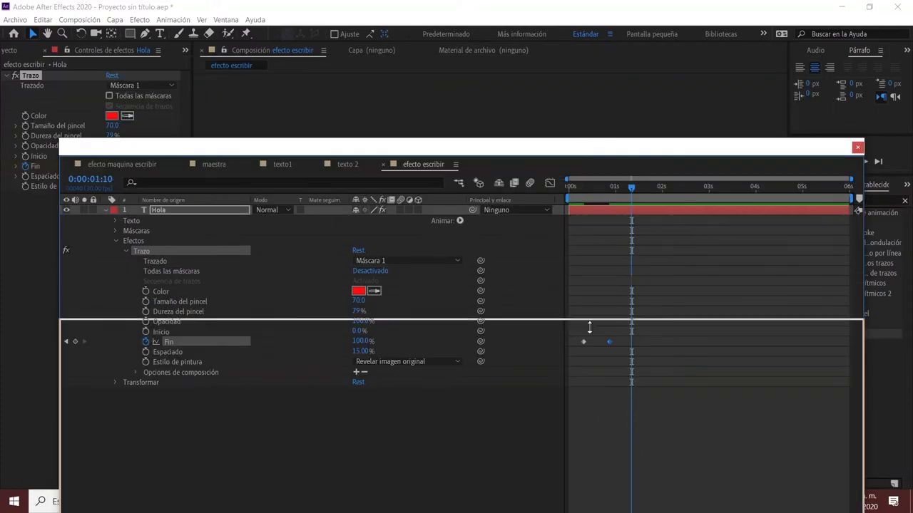
drag(589, 140, 590, 339)
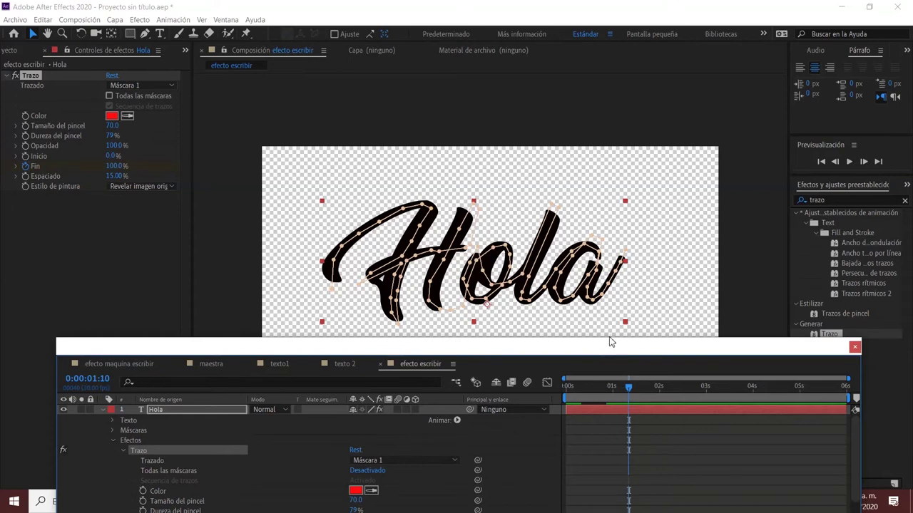
drag(616, 349, 599, 199)
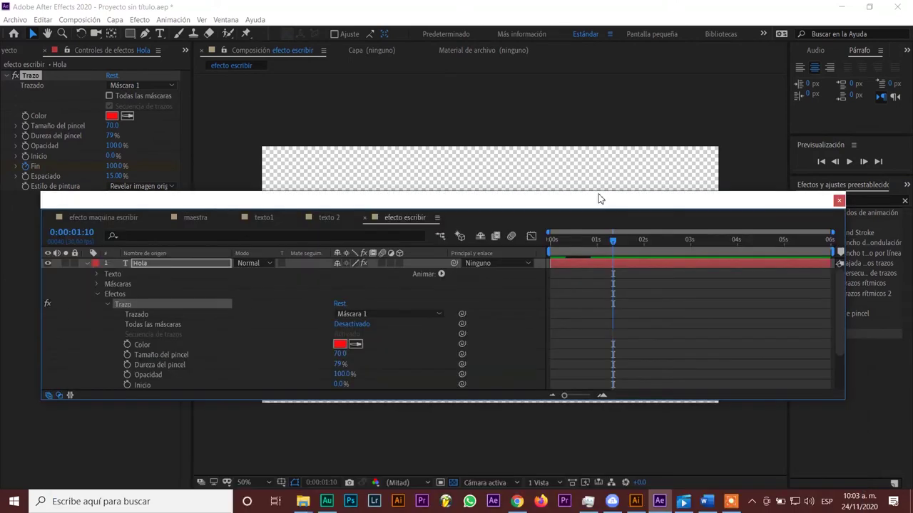
drag(611, 193, 603, 380)
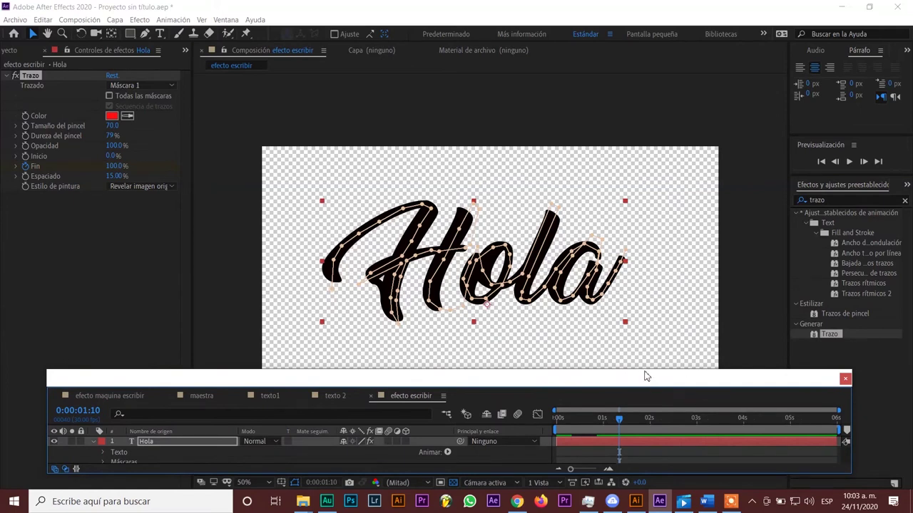
drag(646, 371, 638, 343)
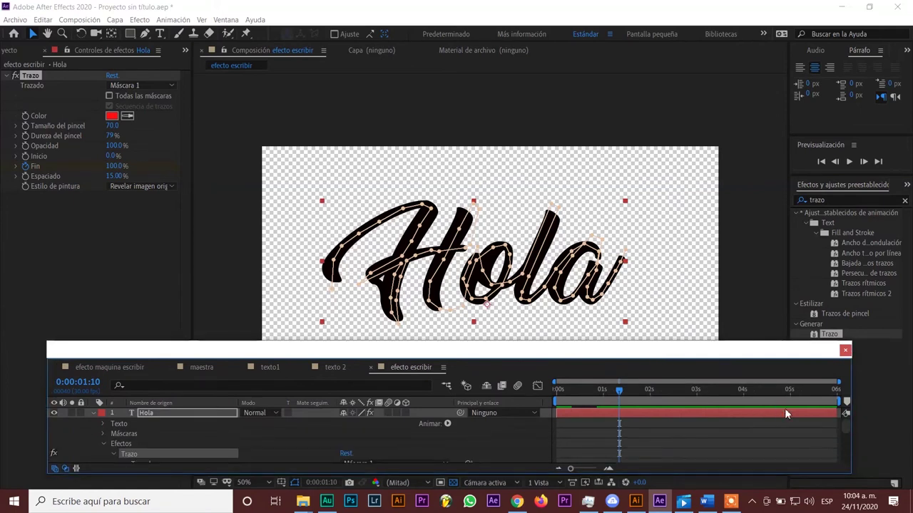
drag(845, 426, 846, 452)
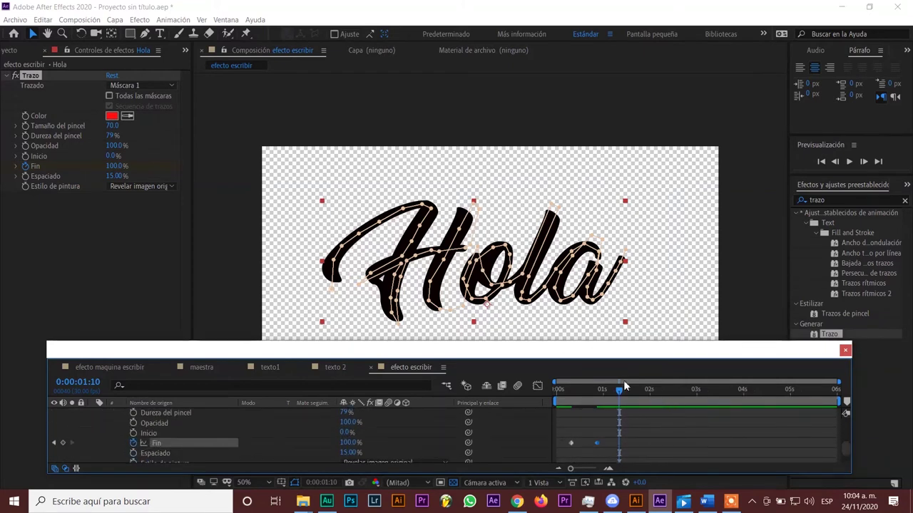
Preview from the first frame, move the ending Fin keyframe earlier, and replay.
drag(619, 394, 546, 408)
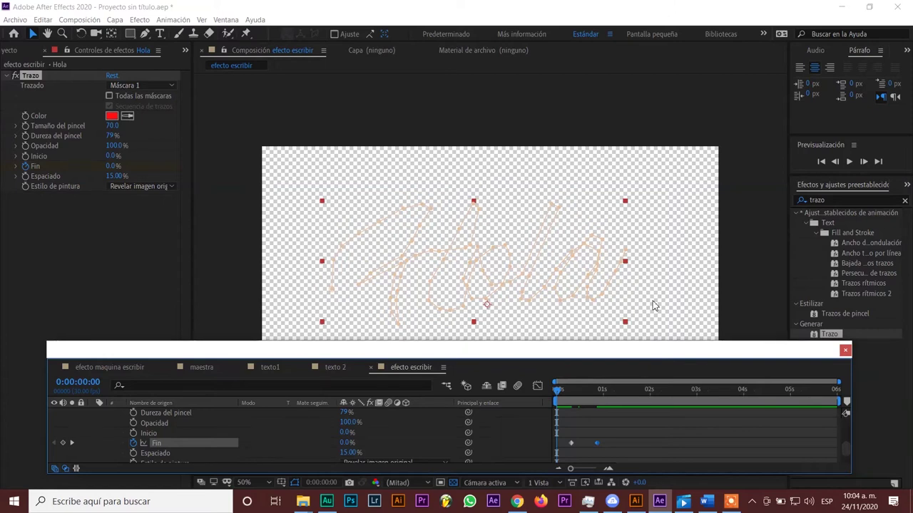
key(space)
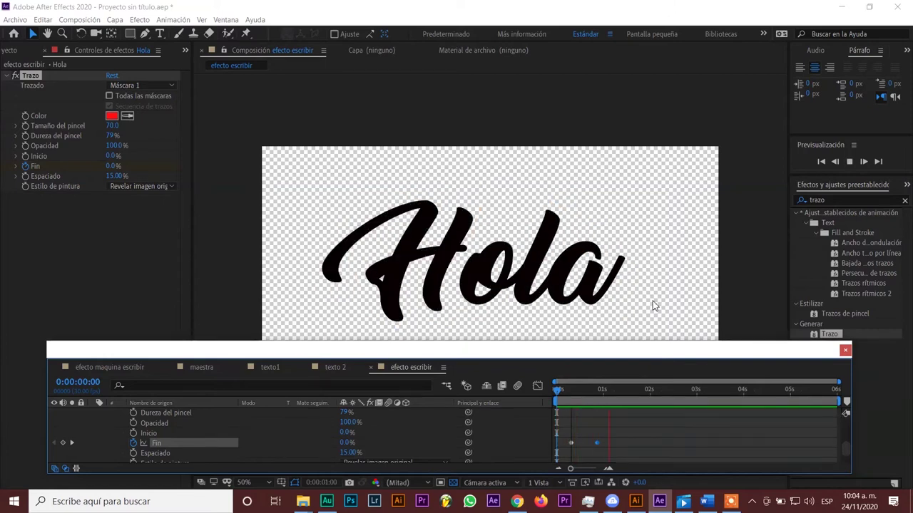
drag(597, 443, 586, 443)
key(Home)
key(space)
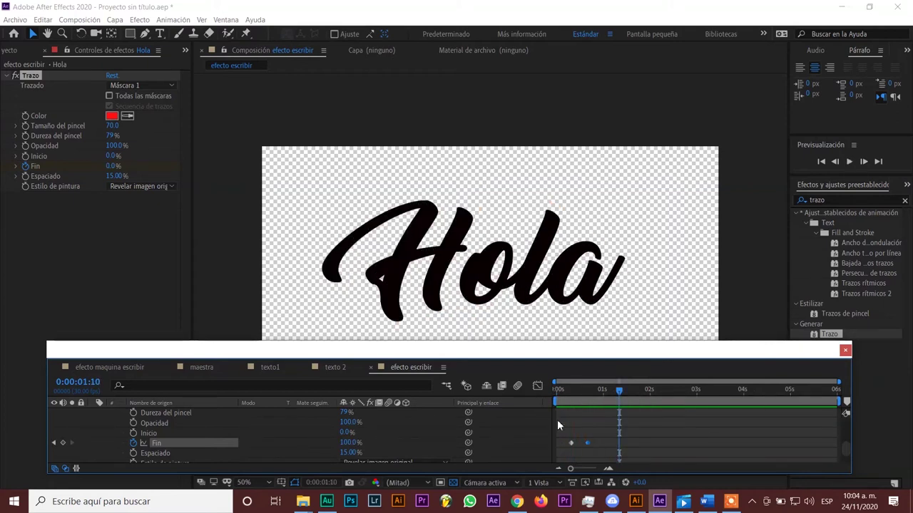
key(space)
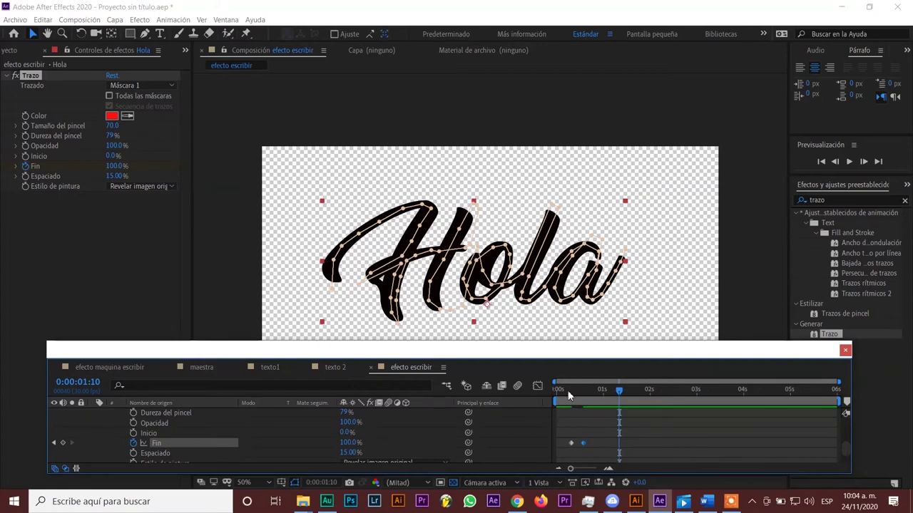
Replay the Hola write-on twice from frame zero to check its timing.
click(547, 391)
key(space)
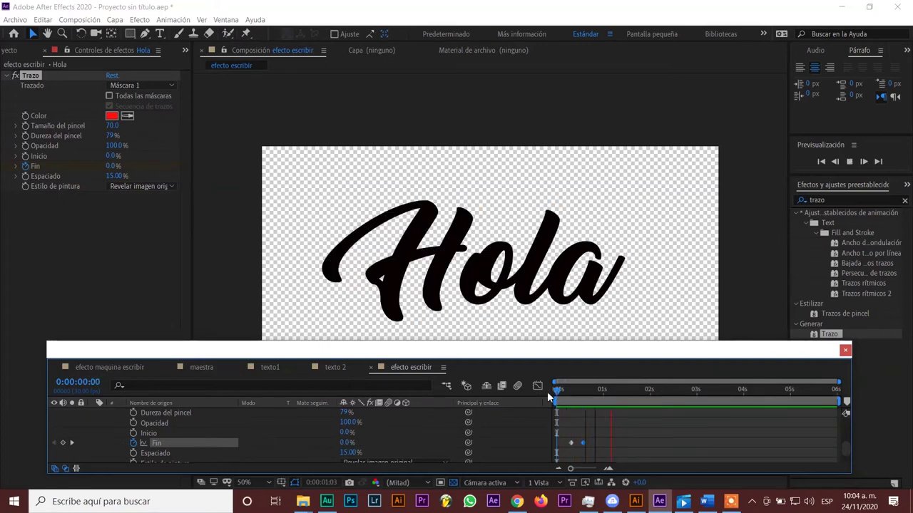
key(space)
click(546, 392)
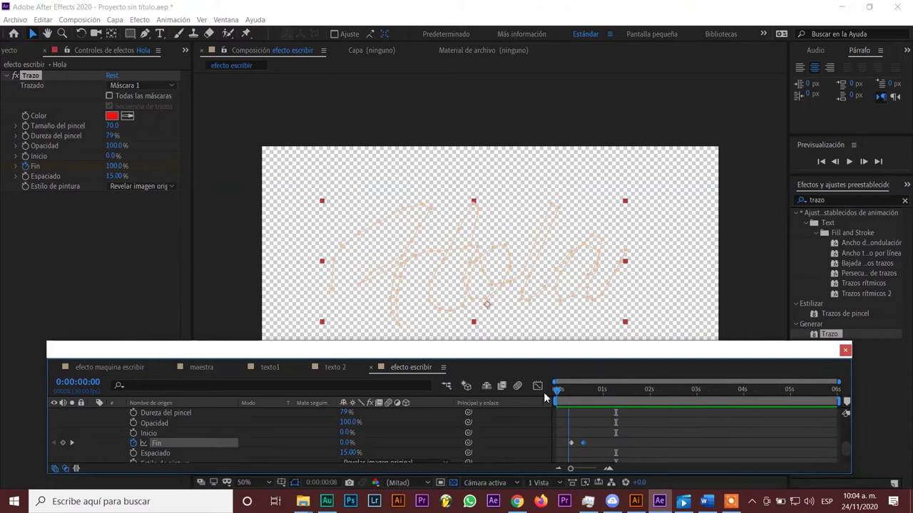
key(space)
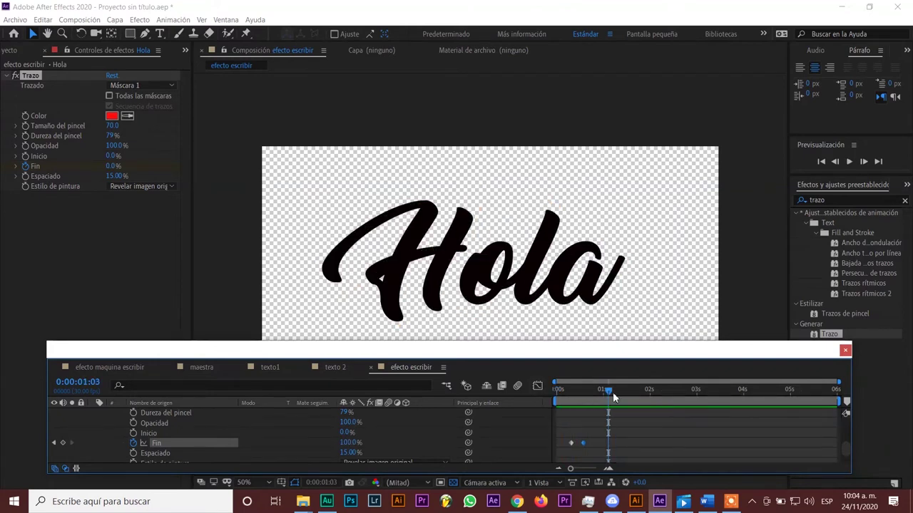
key(space)
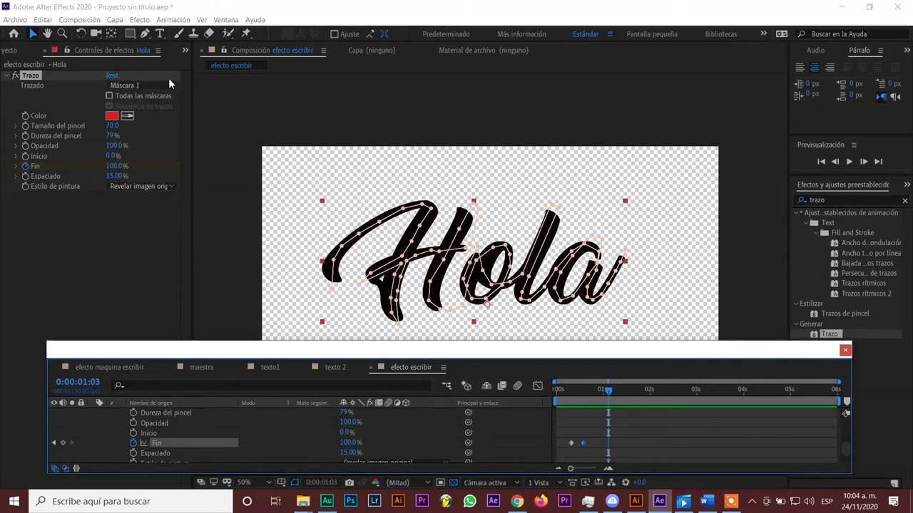
Deselect the stroke effect and play from the start until Hola is fully drawn.
click(252, 106)
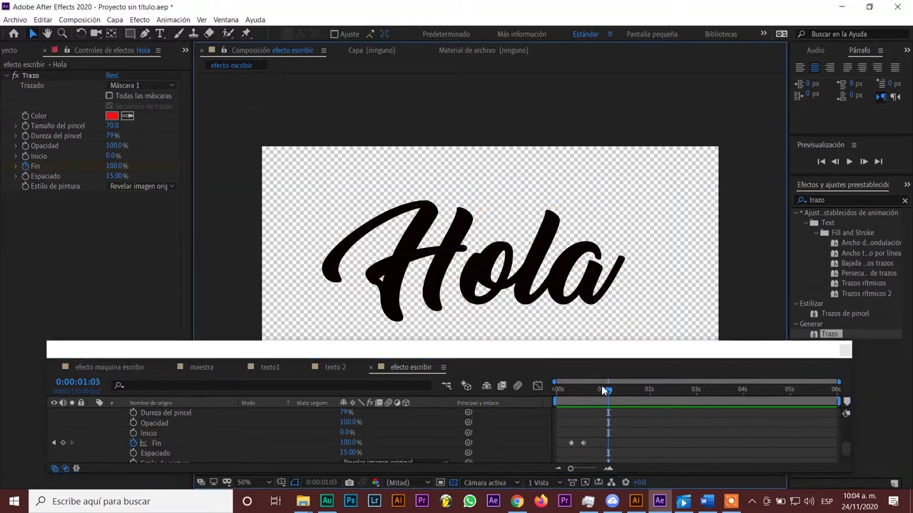
drag(609, 391, 513, 400)
key(space)
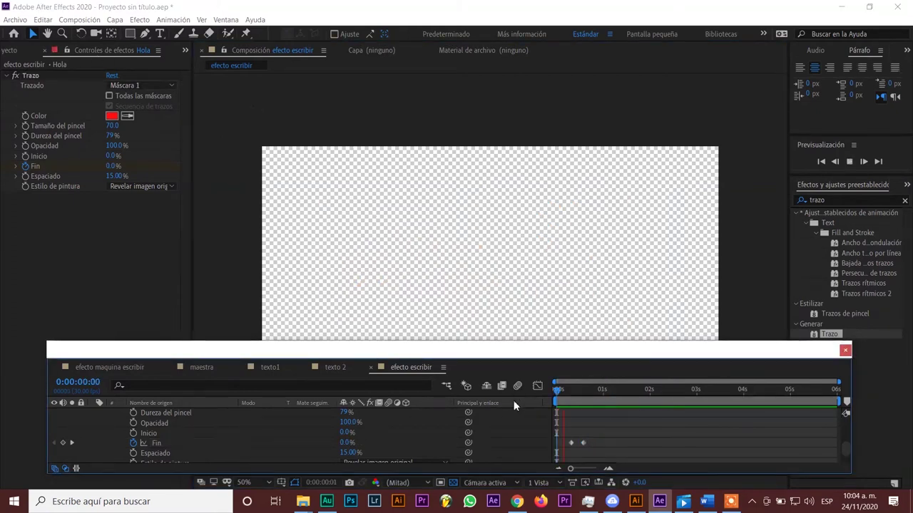
click(613, 390)
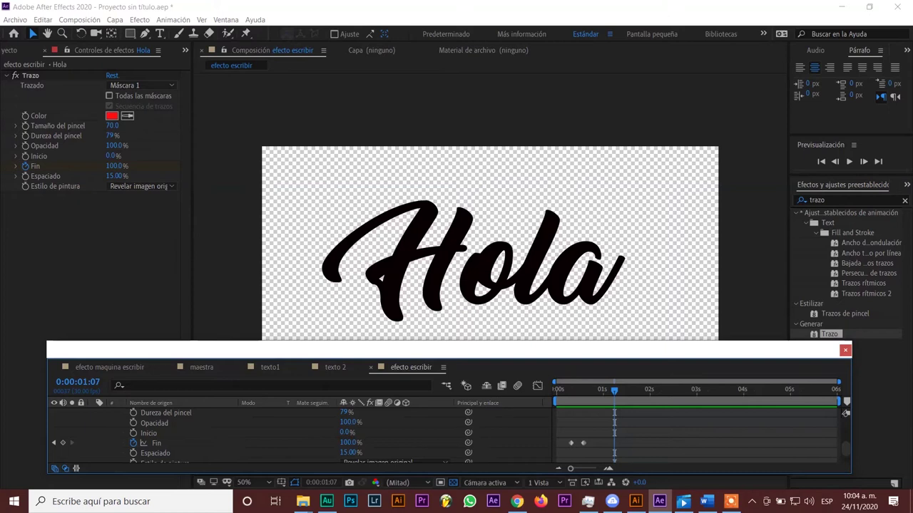
Close the floating Timeline panel with Ctrl+W.
key(ctrl+w)
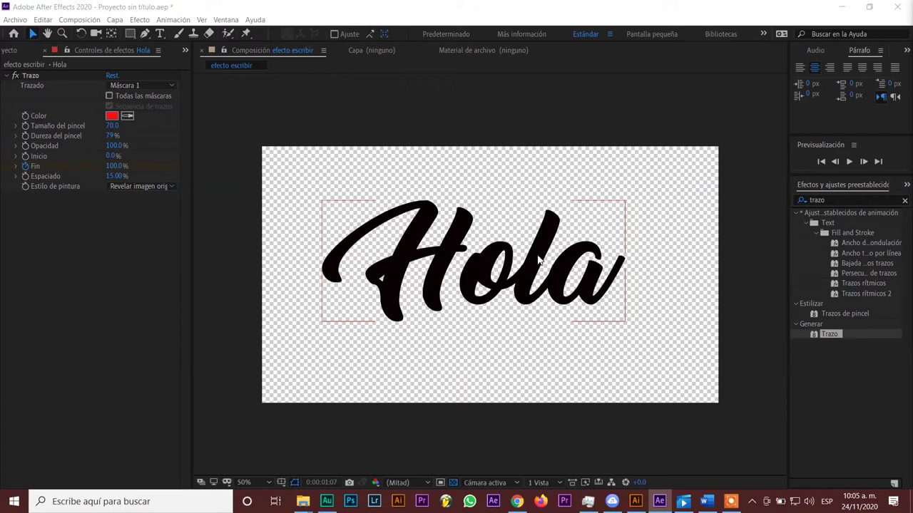
Deselect the Hola layer and open the texto1 precomp from the maestra composition.
click(213, 111)
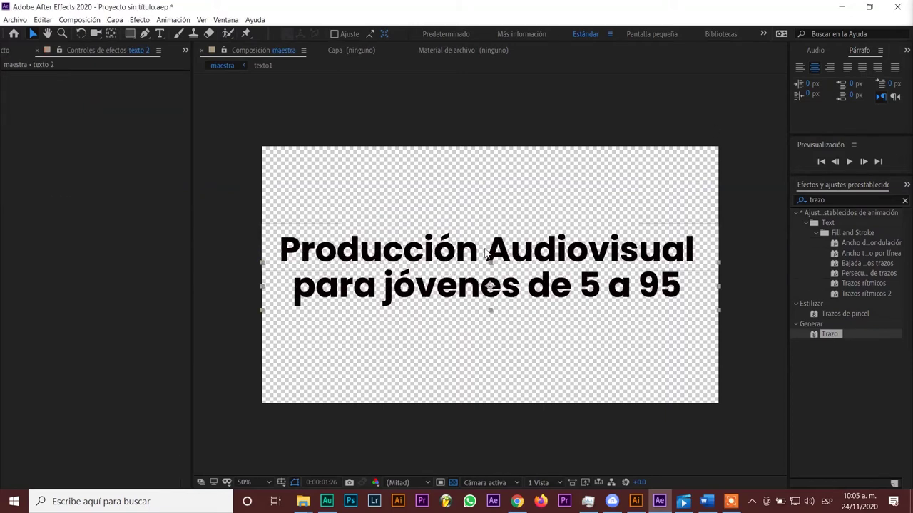
double_click(517, 253)
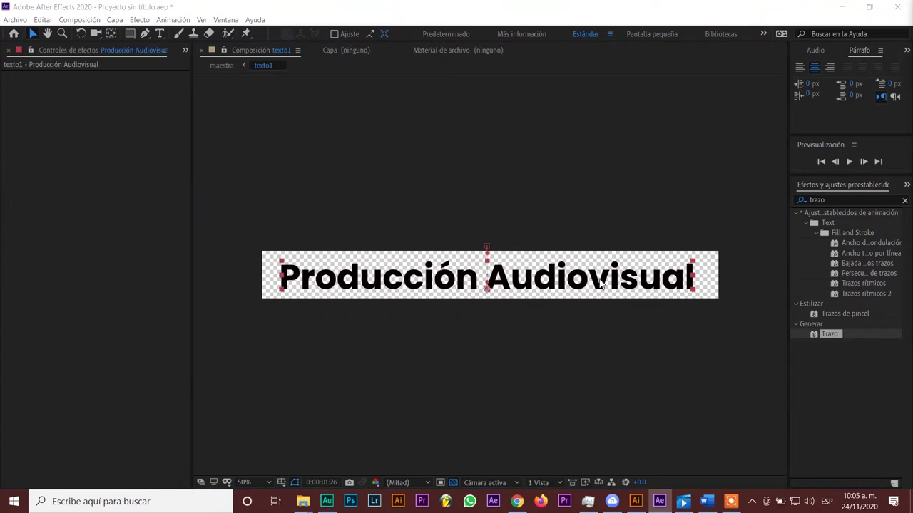
Change the 'Producción Audiovisual' font to Segoe Print, after briefly trying Rainbow Bridge.
double_click(642, 278)
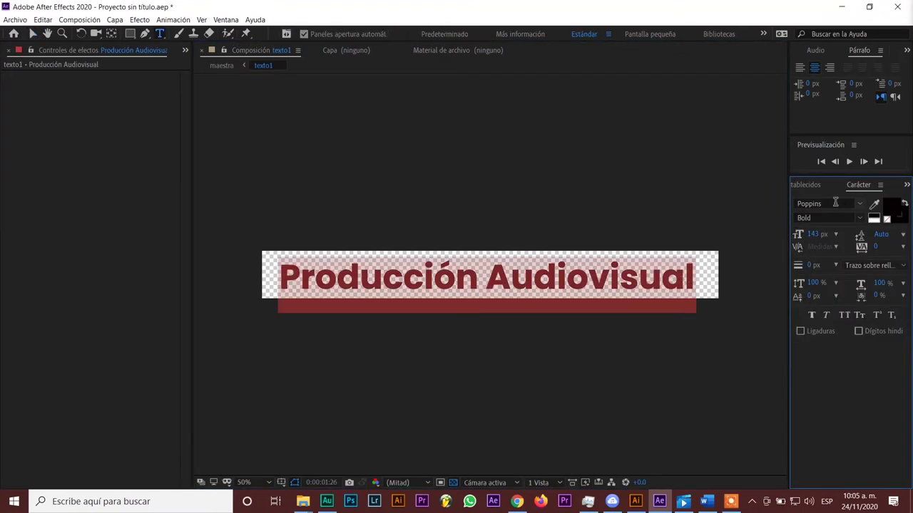
click(858, 204)
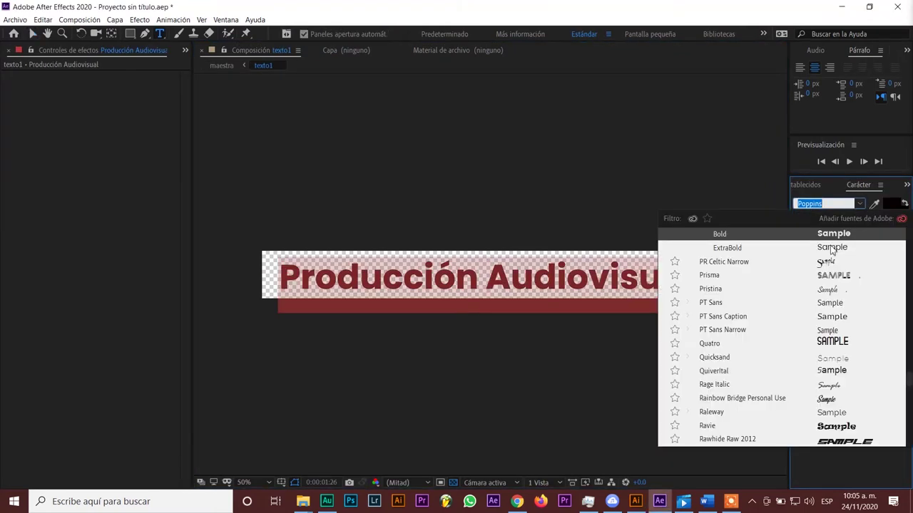
click(825, 399)
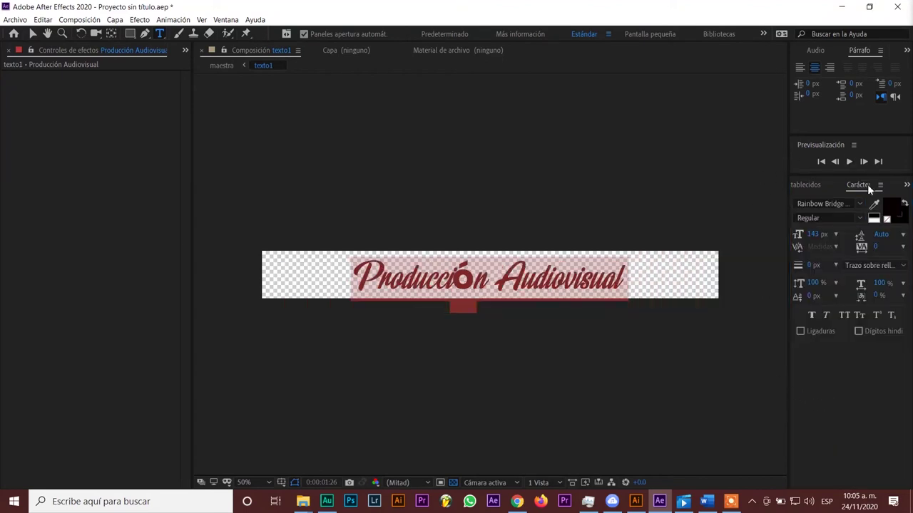
click(859, 203)
scroll(801, 332, down, 3)
scroll(802, 333, down, 2)
scroll(801, 332, down, 3)
scroll(809, 342, down, 1)
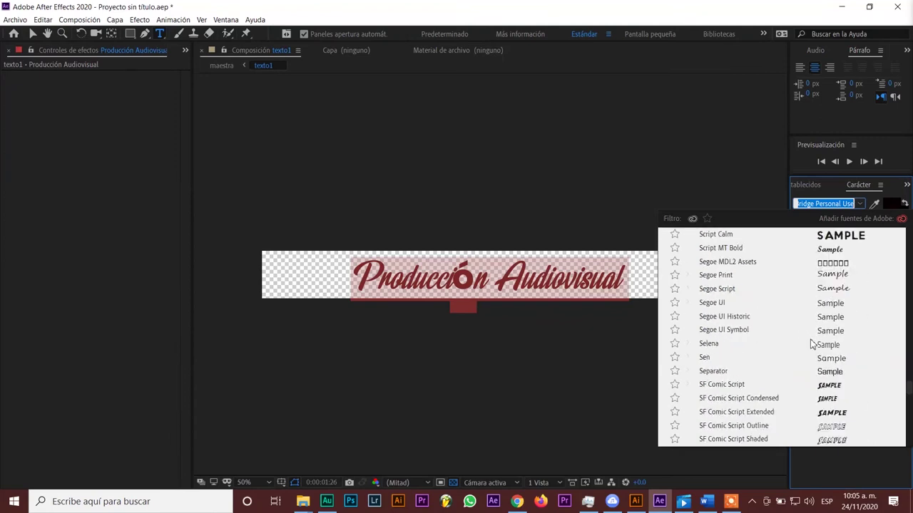
click(832, 280)
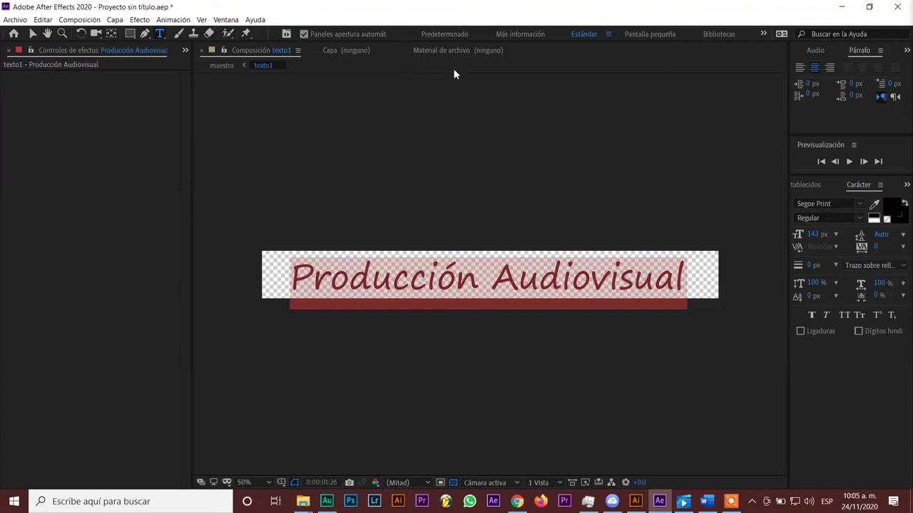
Return to maestra and play, then stop, a preview of the title animation.
click(221, 65)
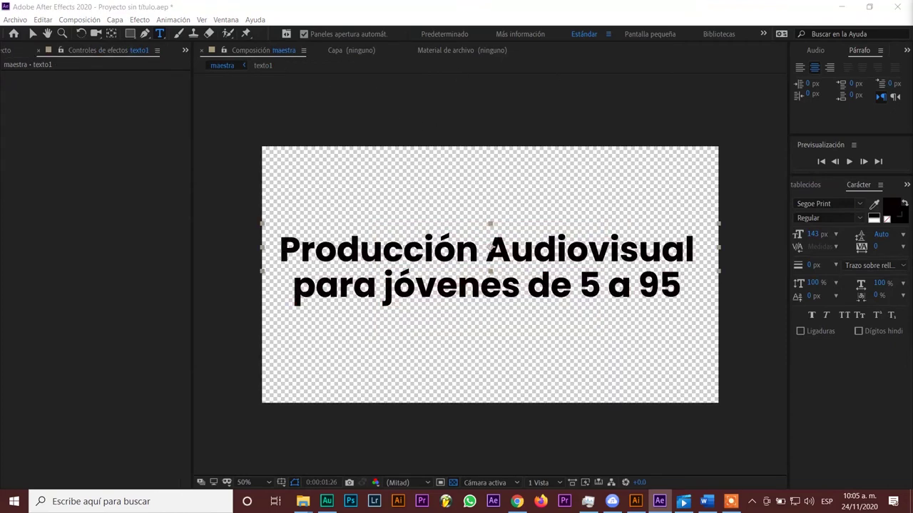
click(849, 162)
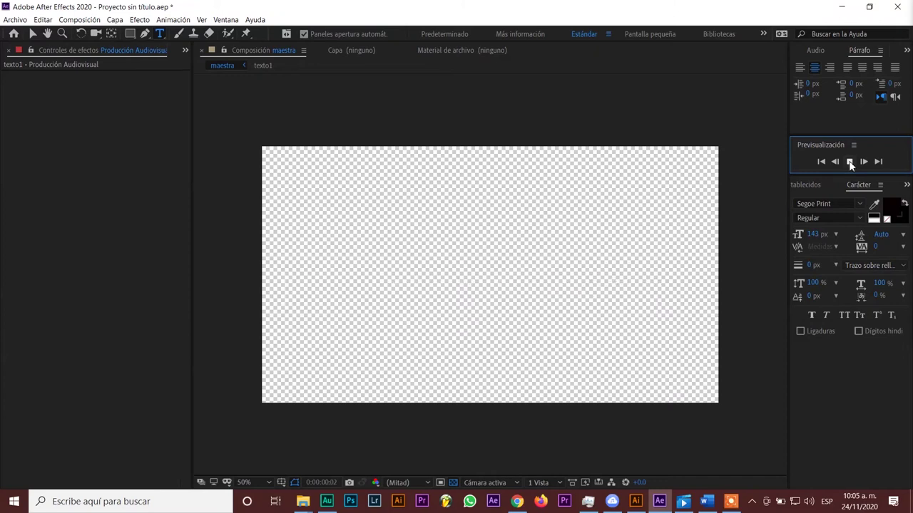
click(849, 162)
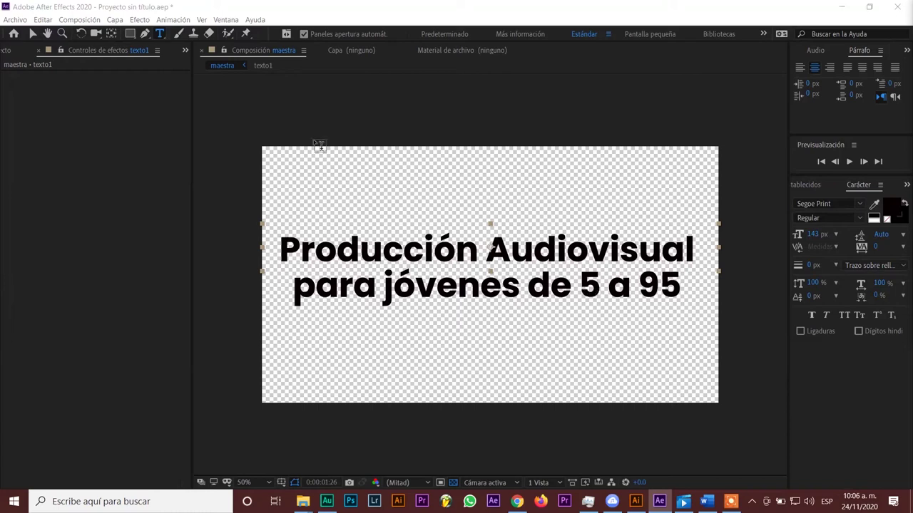
Start Guardar como with the name 'titulos animados' and browse to the Desktop.
click(15, 20)
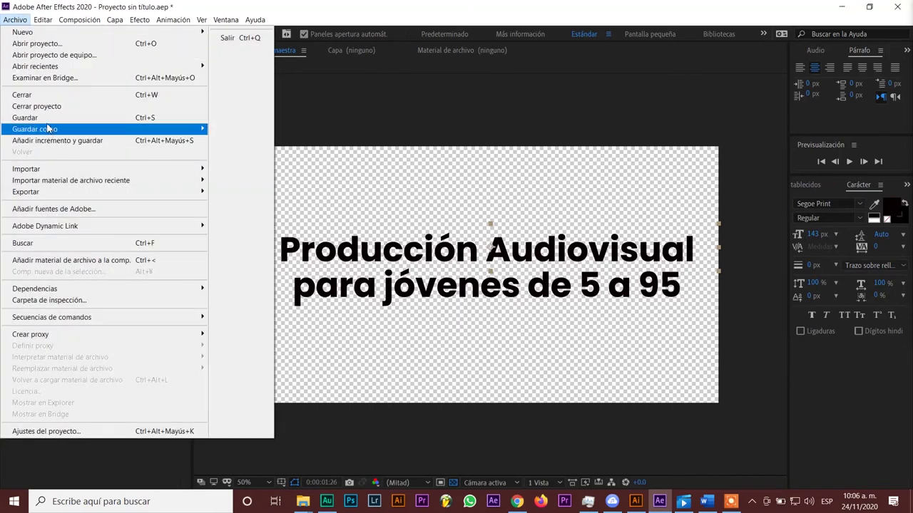
mouse_move(50, 130)
click(271, 133)
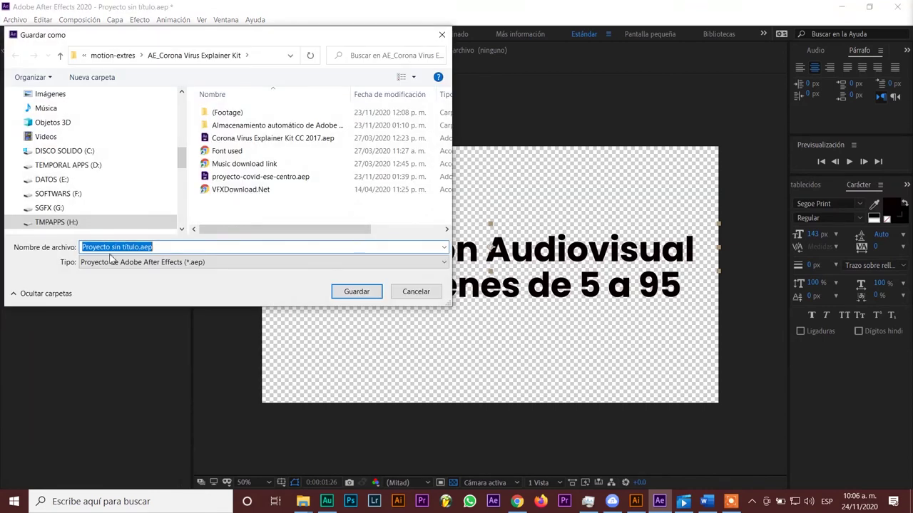
text(til)
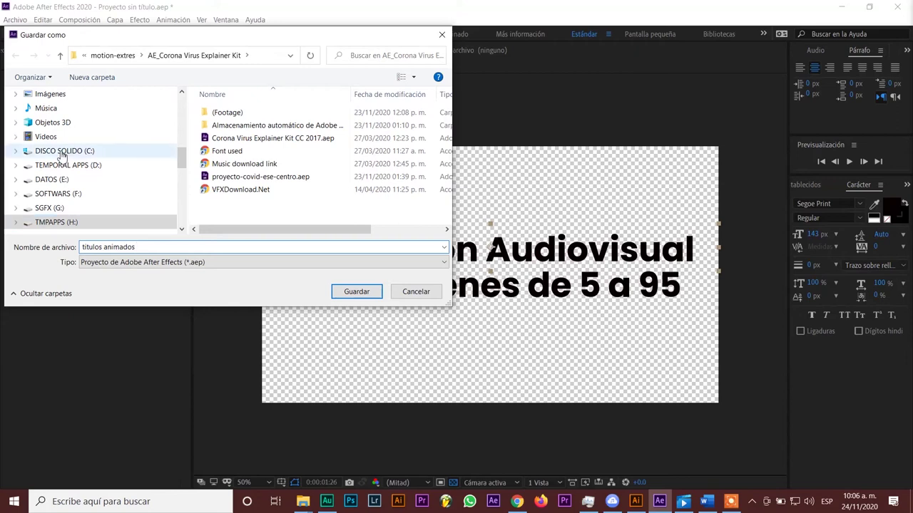
scroll(91, 193, down, 1)
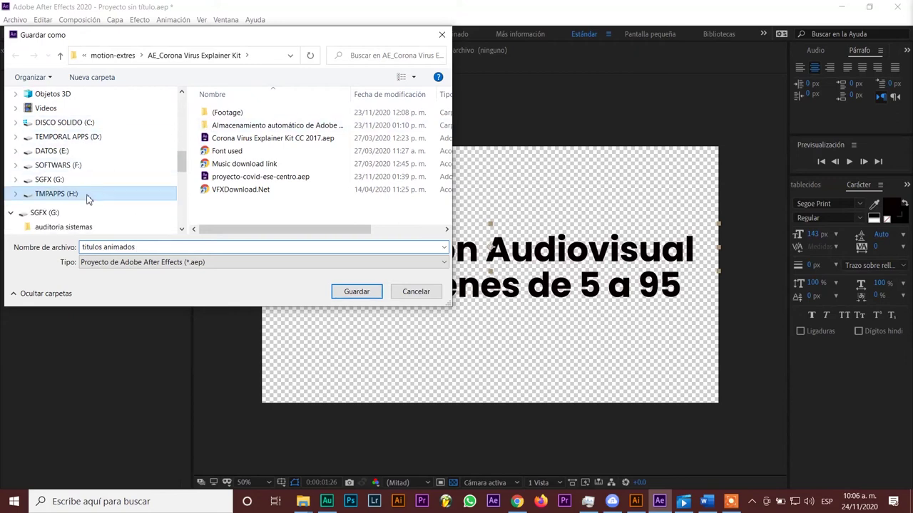
scroll(61, 141, up, 2)
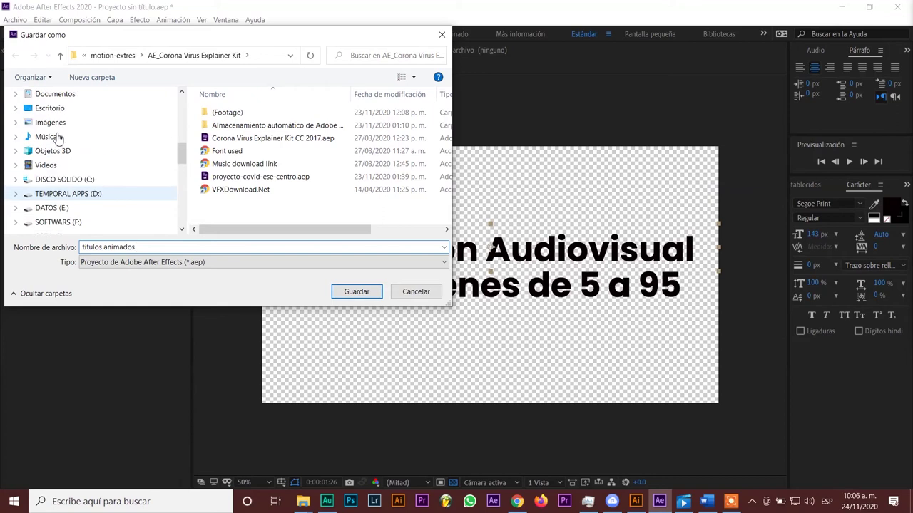
click(57, 109)
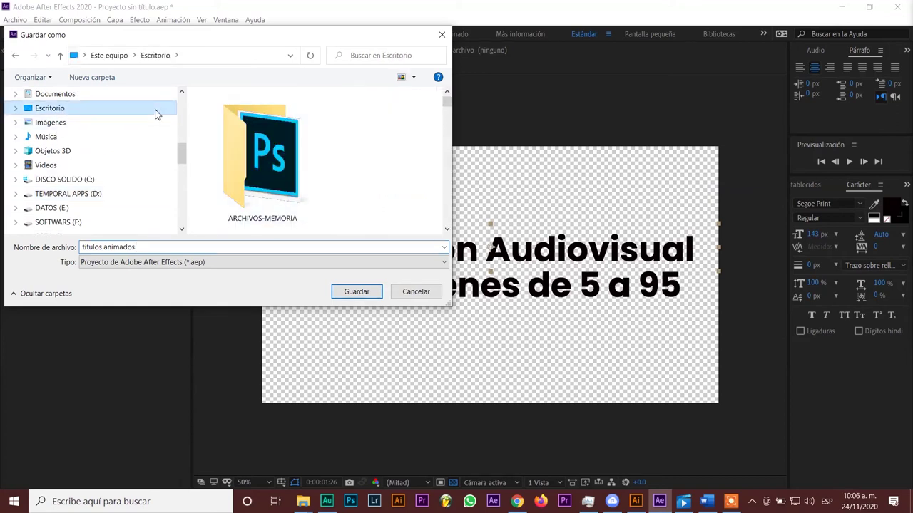
Create a 'titulos ova' folder on the Desktop and save the project into it.
click(105, 80)
text(titulos)
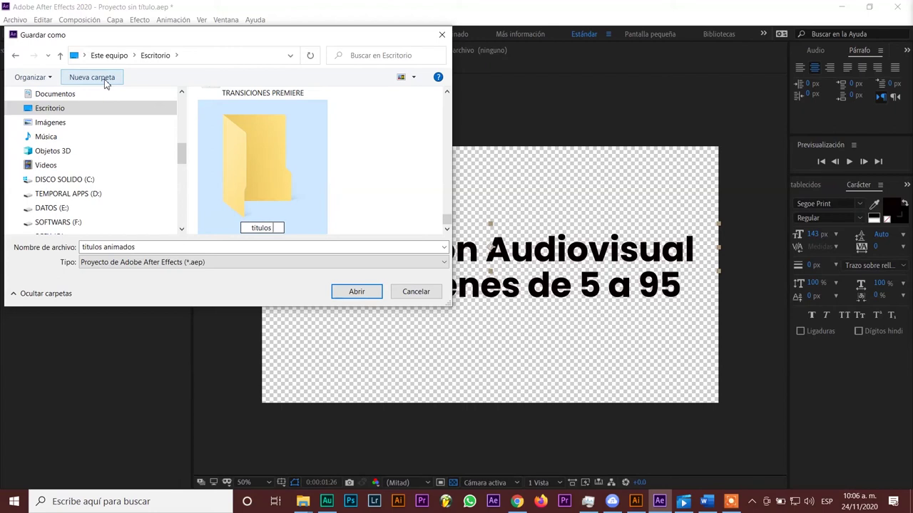
text( ova)
key(Return)
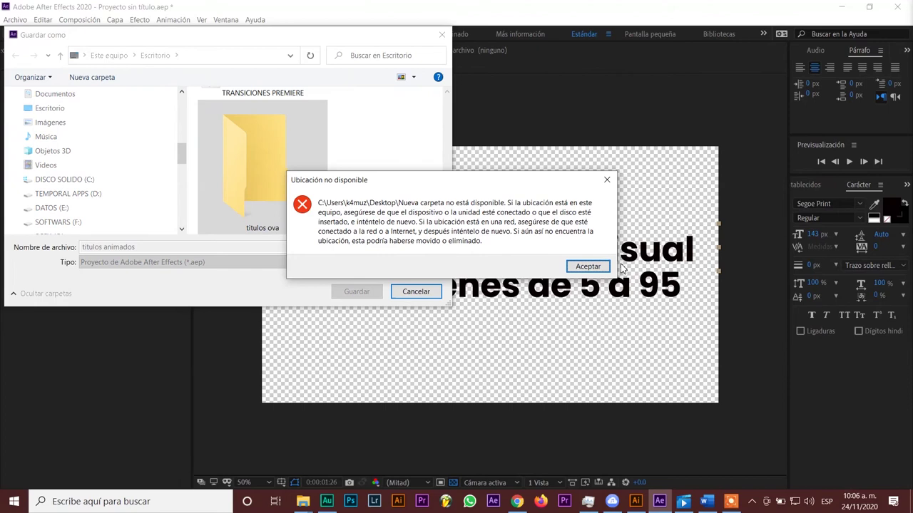
click(588, 267)
double_click(265, 190)
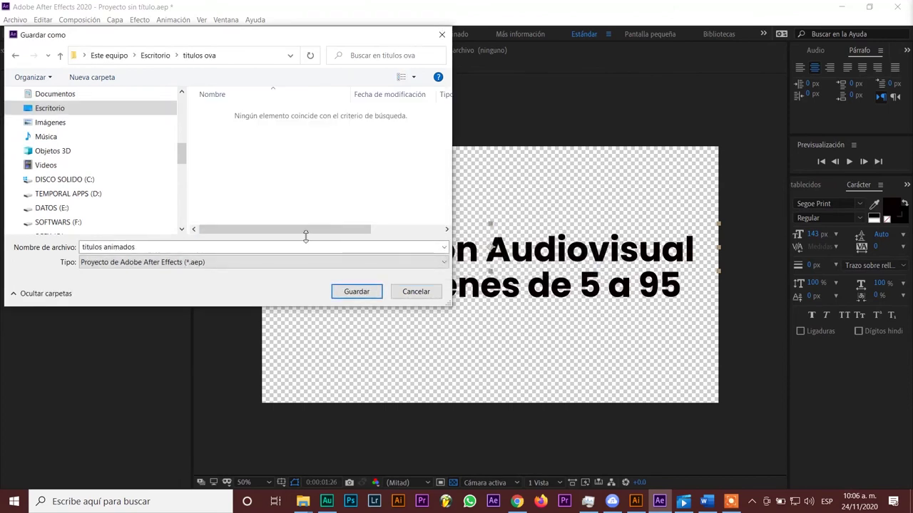
click(223, 250)
click(357, 292)
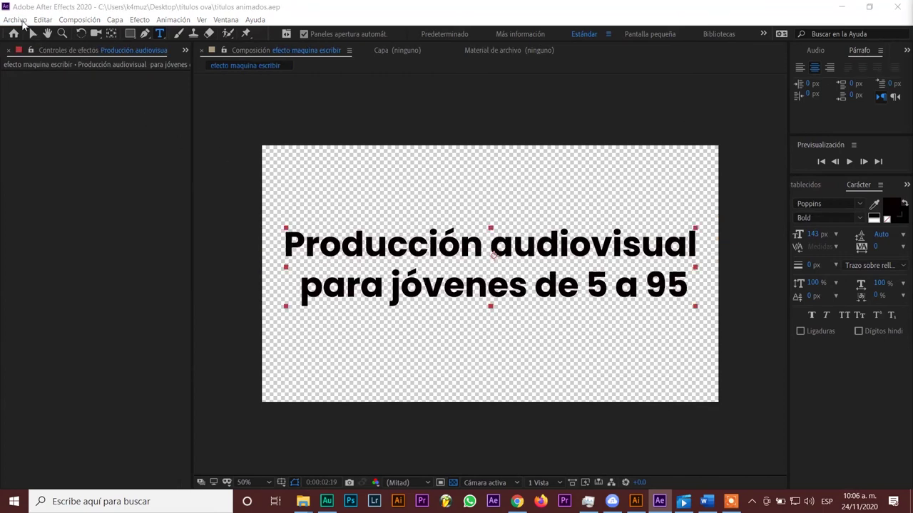
Begin Archivo > Guardar como > Guardar una copia, then cancel the dialog without saving.
click(22, 20)
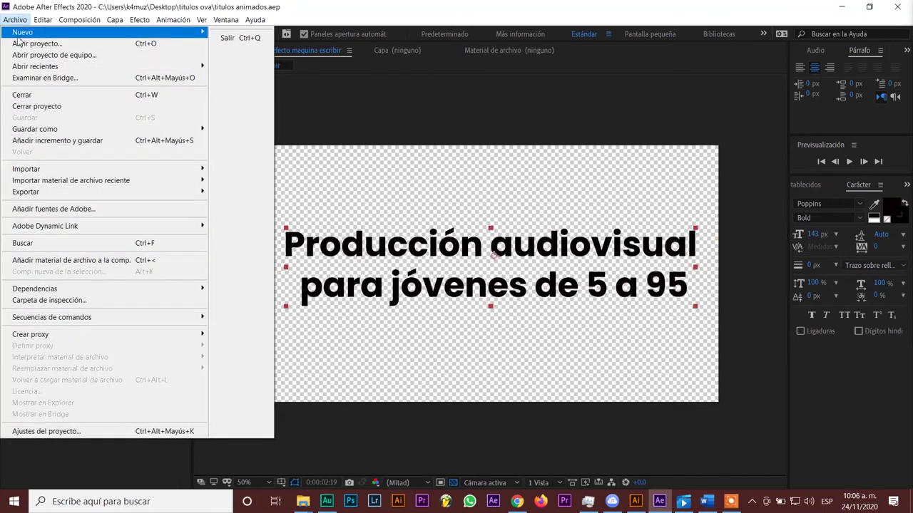
mouse_move(45, 129)
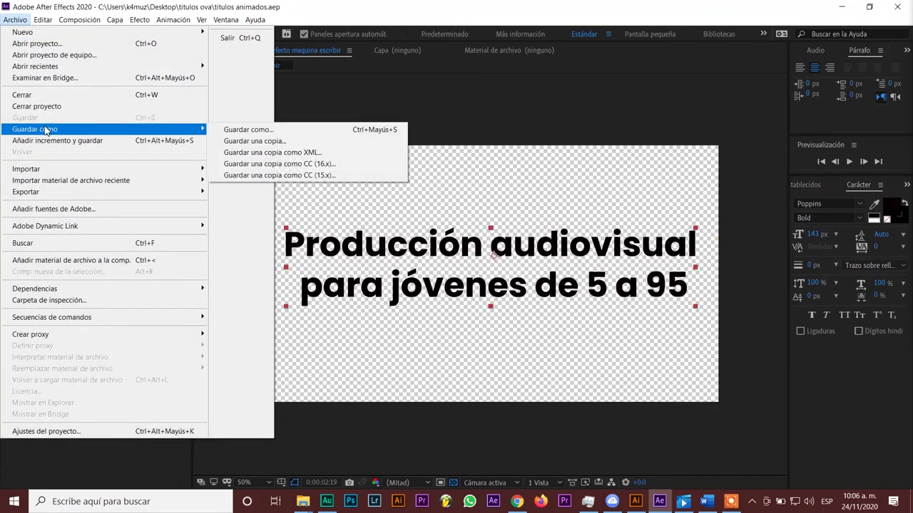
click(292, 131)
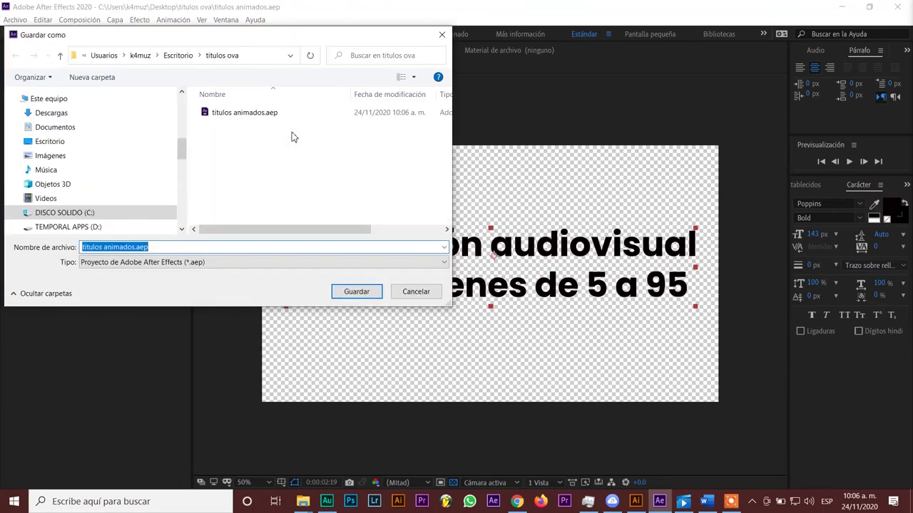
click(442, 35)
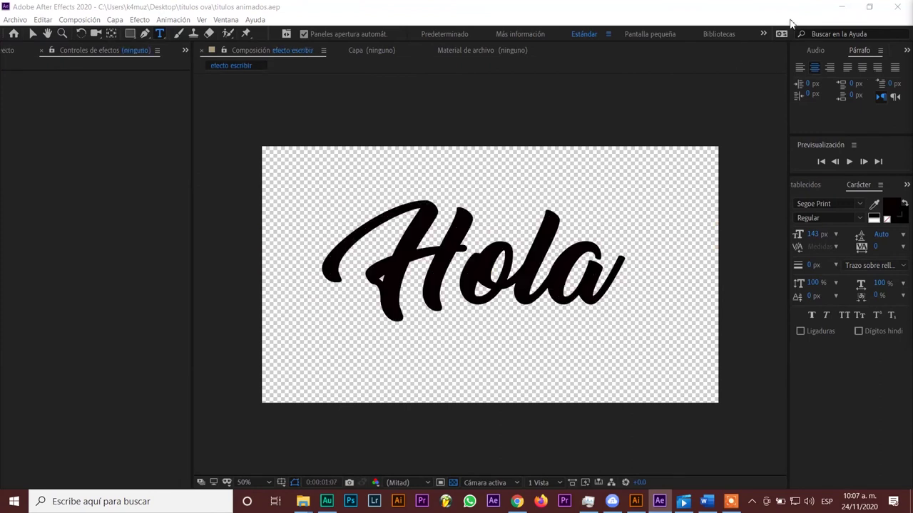
Quit After Effects, close the video player, and minimize the open folder and downloader windows.
click(896, 13)
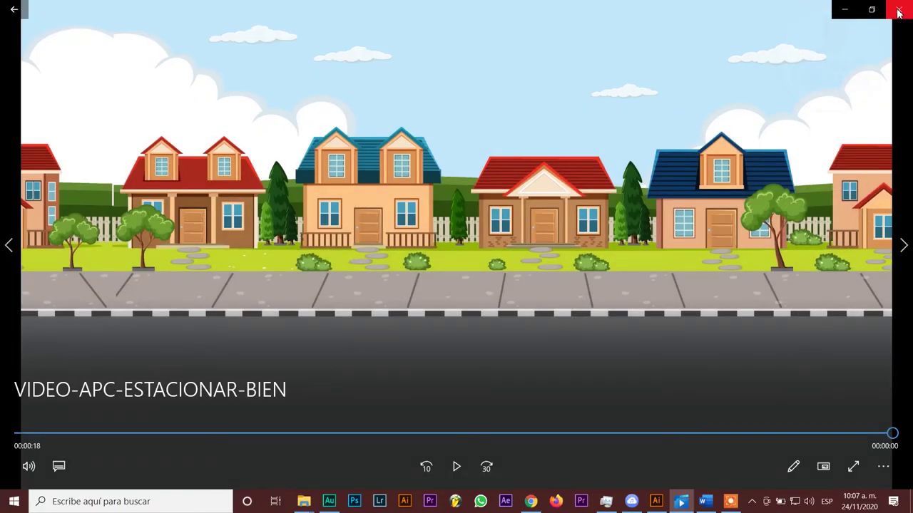
click(898, 9)
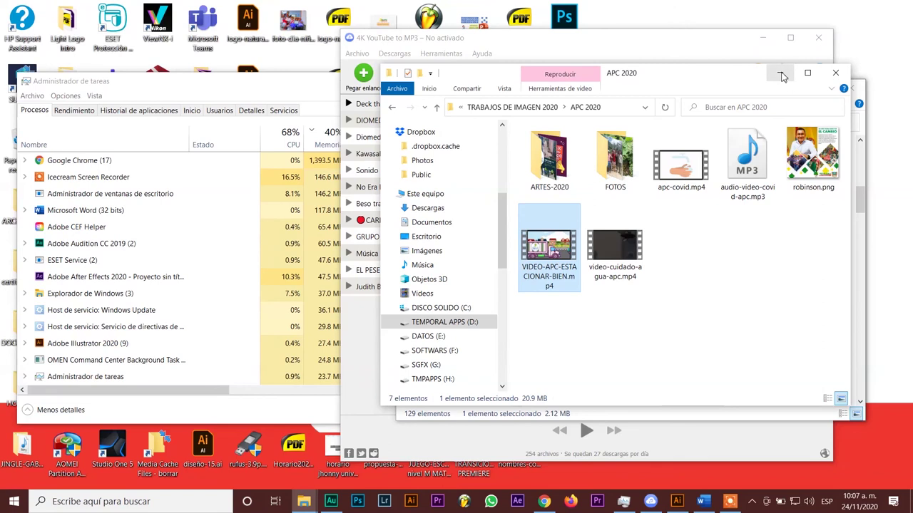
click(780, 72)
click(770, 29)
click(770, 40)
click(794, 88)
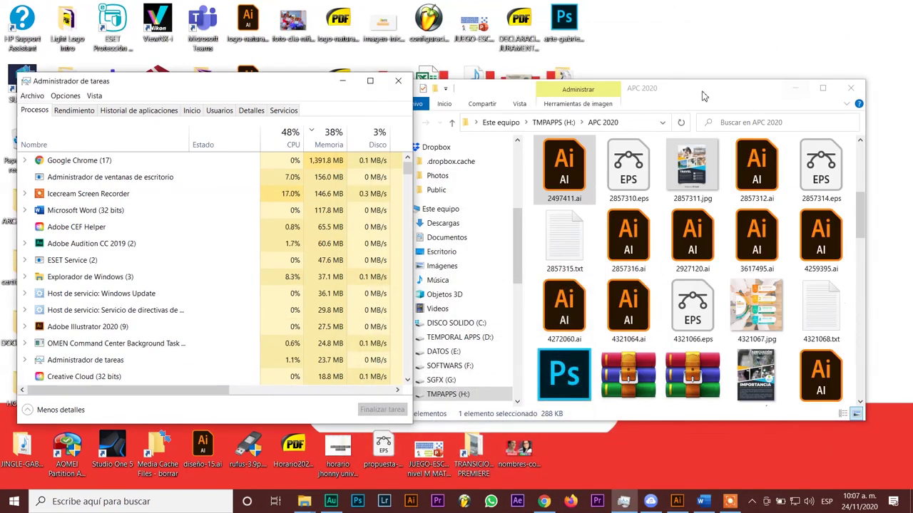
Clear the remaining windows and open titulos animados.aep from the desktop's titulos ova folder.
click(793, 90)
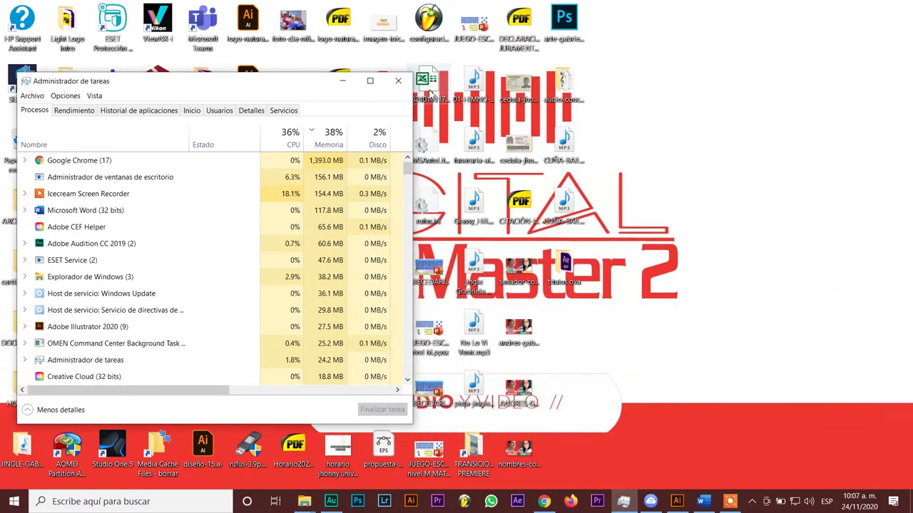
click(342, 82)
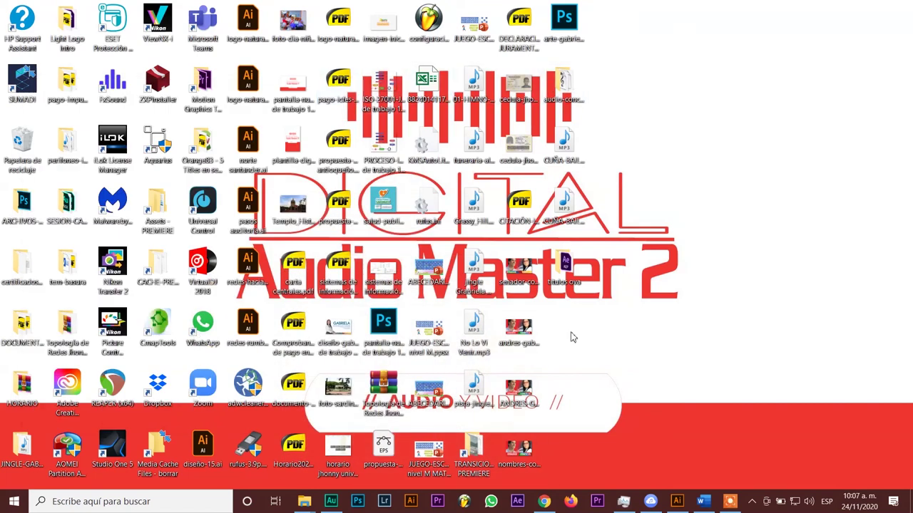
double_click(571, 278)
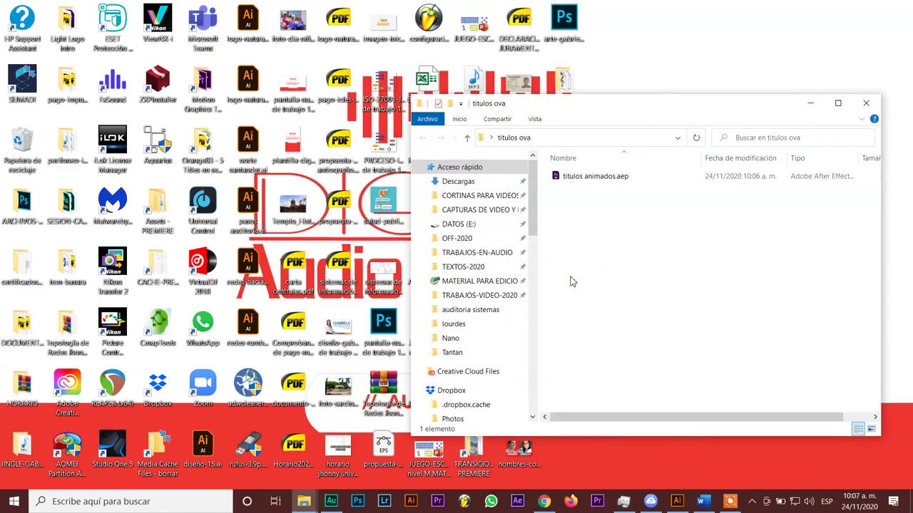
double_click(570, 180)
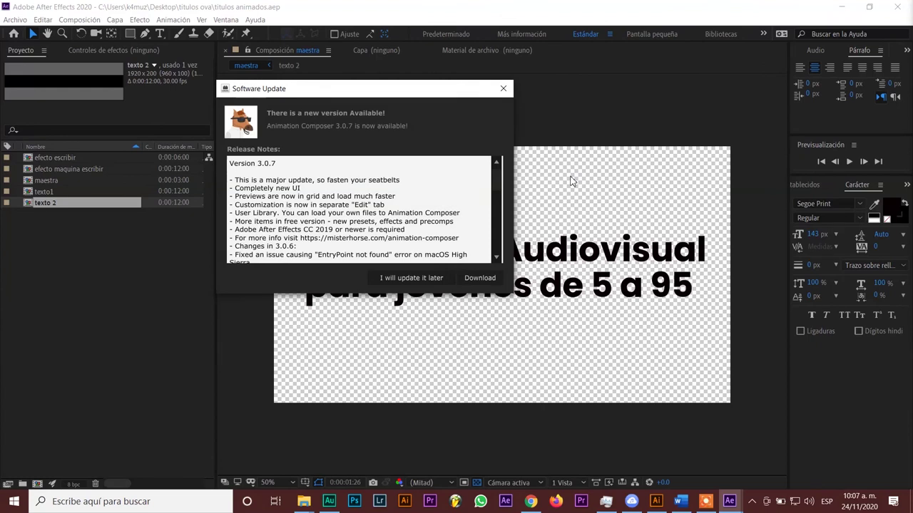
Dismiss the Animation Composer Software Update notice once the project has loaded.
click(506, 88)
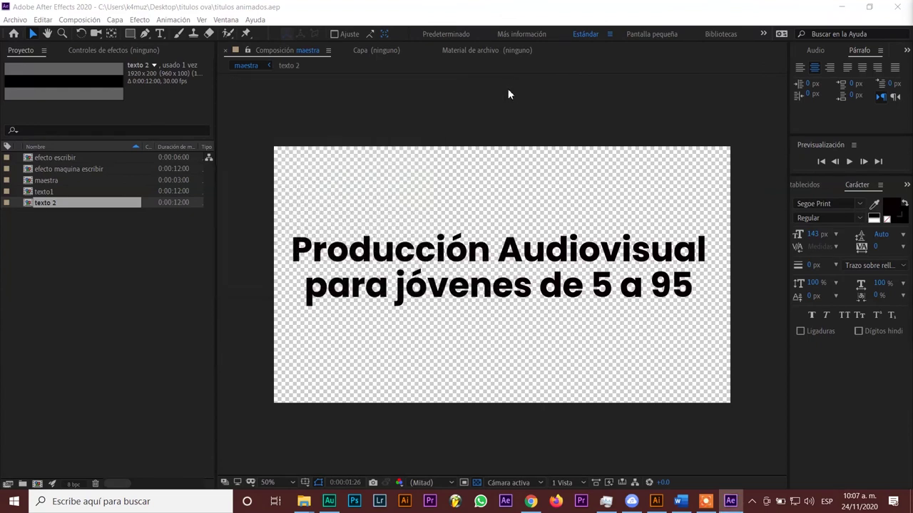
double_click(68, 158)
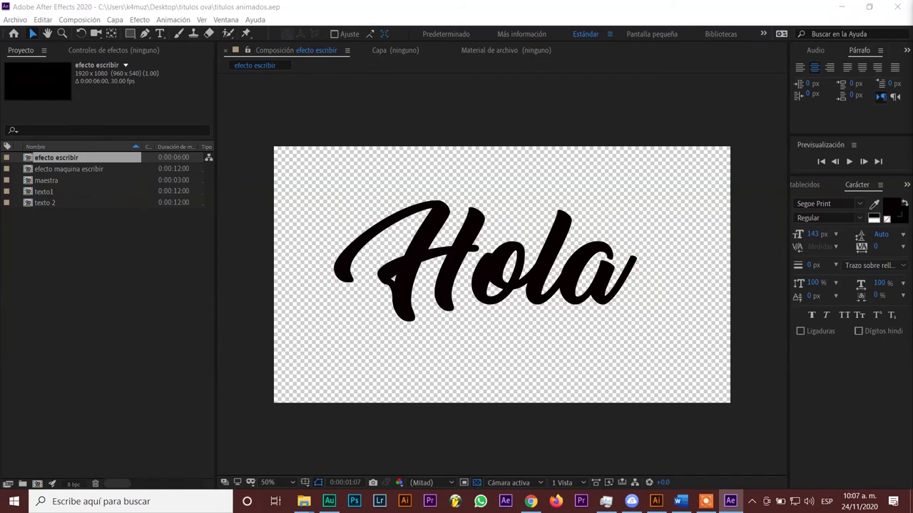
click(849, 162)
click(849, 162)
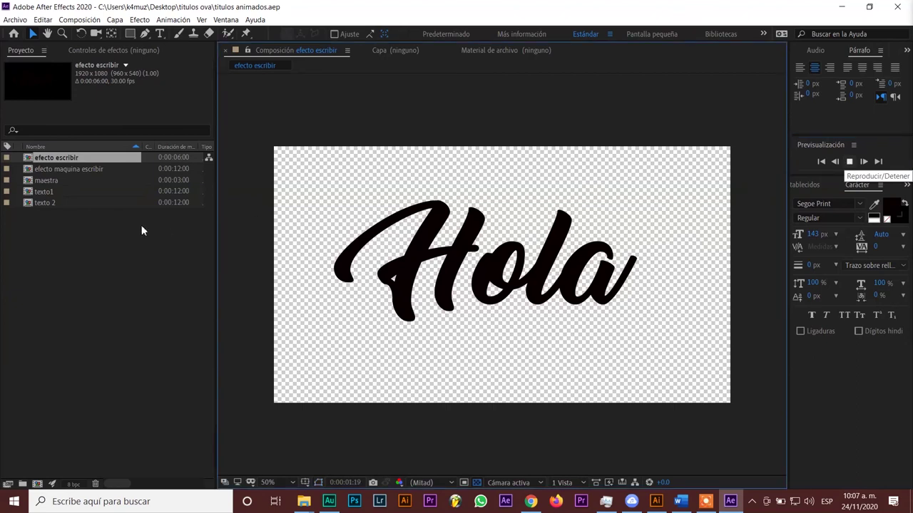
double_click(70, 170)
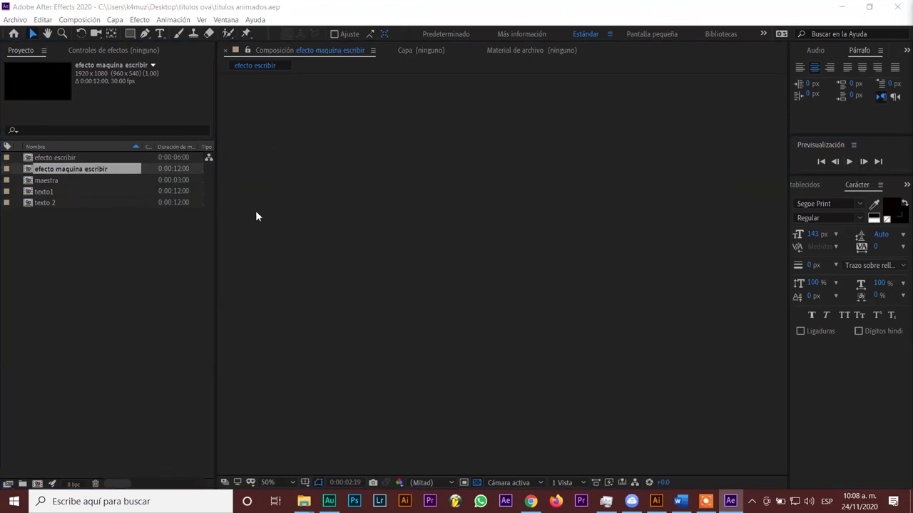
click(436, 228)
key(ctrl+shift+a)
click(820, 161)
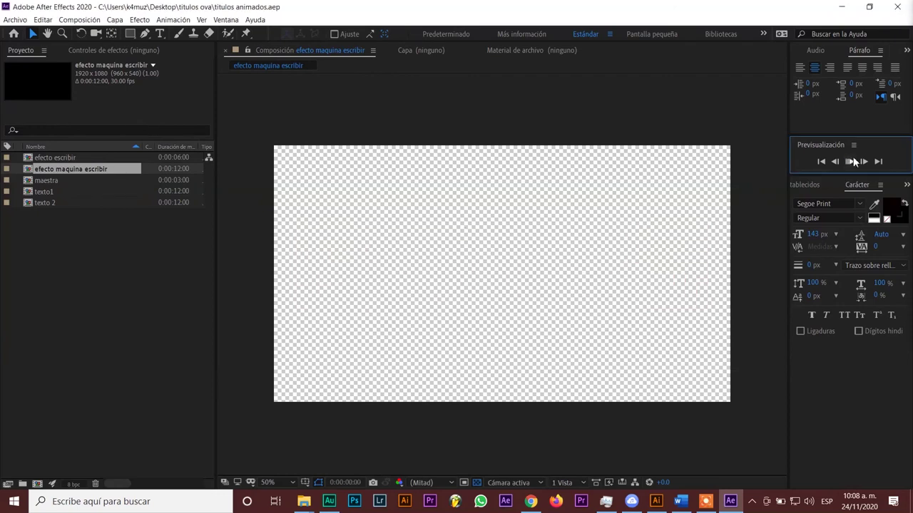
click(854, 162)
click(854, 162)
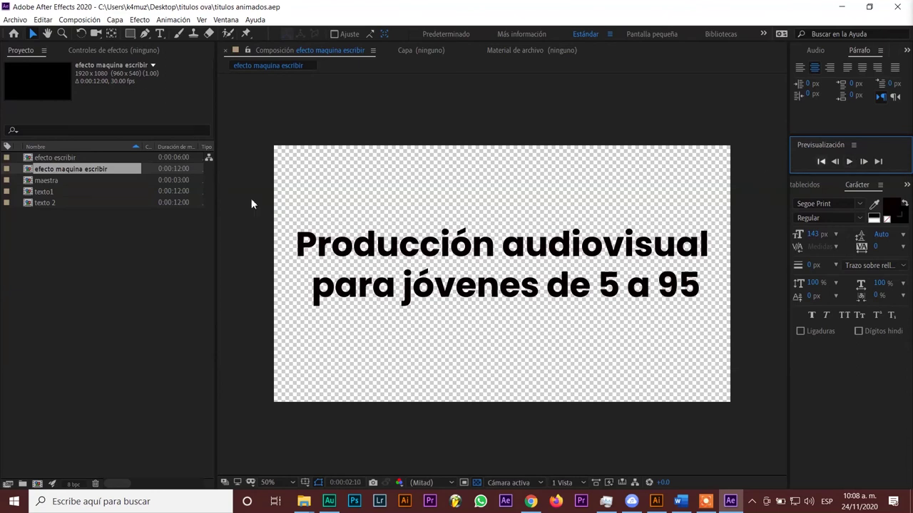
double_click(54, 179)
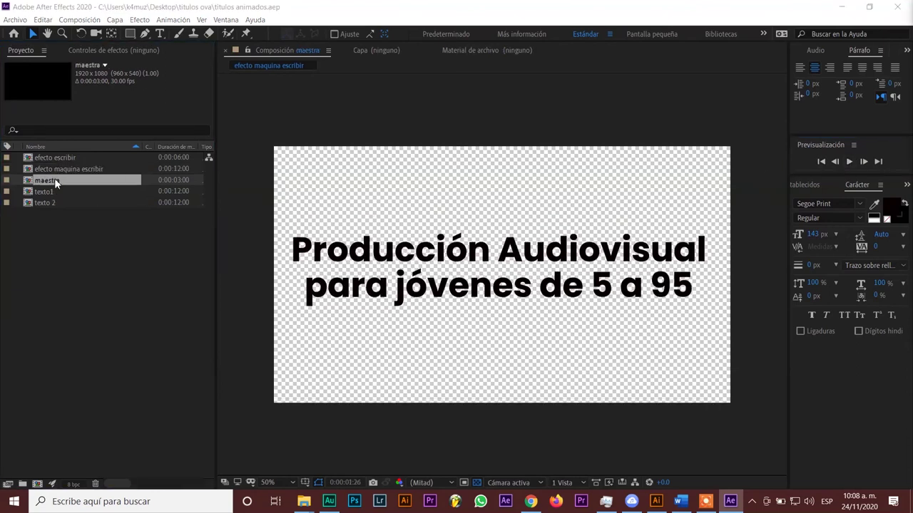
click(849, 157)
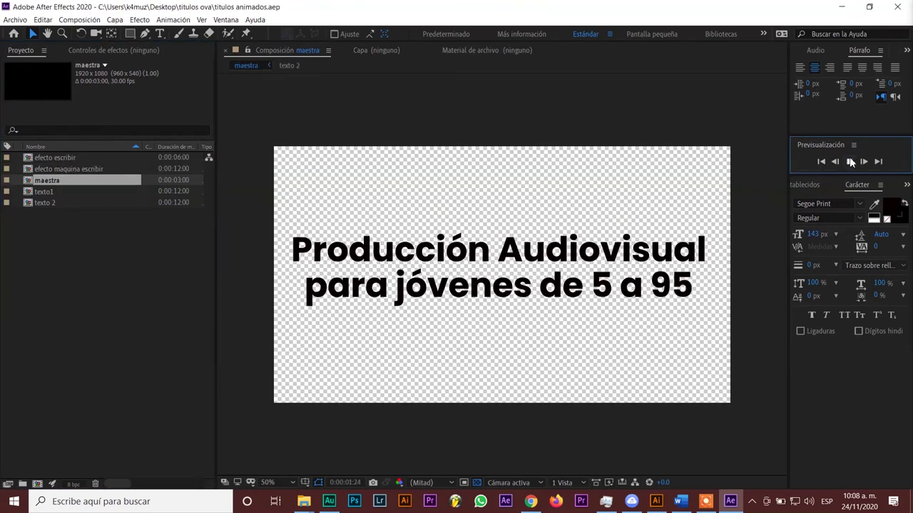
click(71, 191)
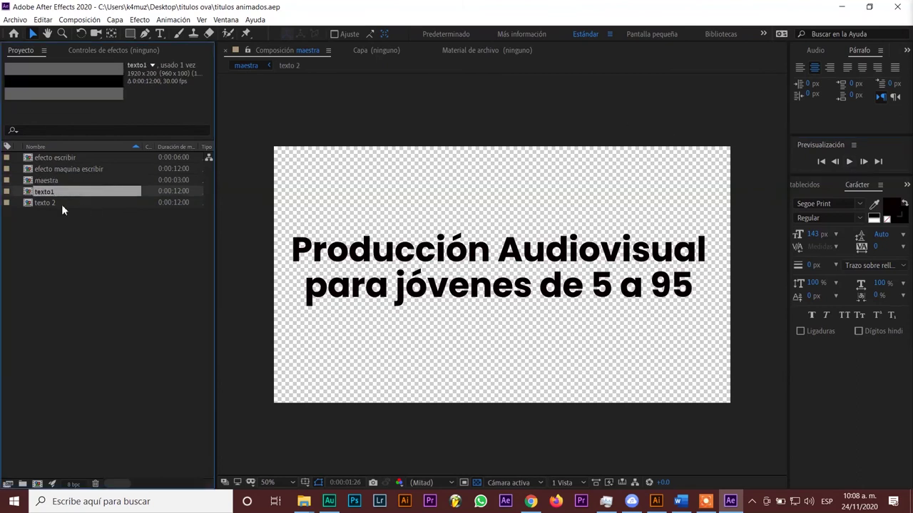
click(61, 203)
click(73, 192)
click(74, 204)
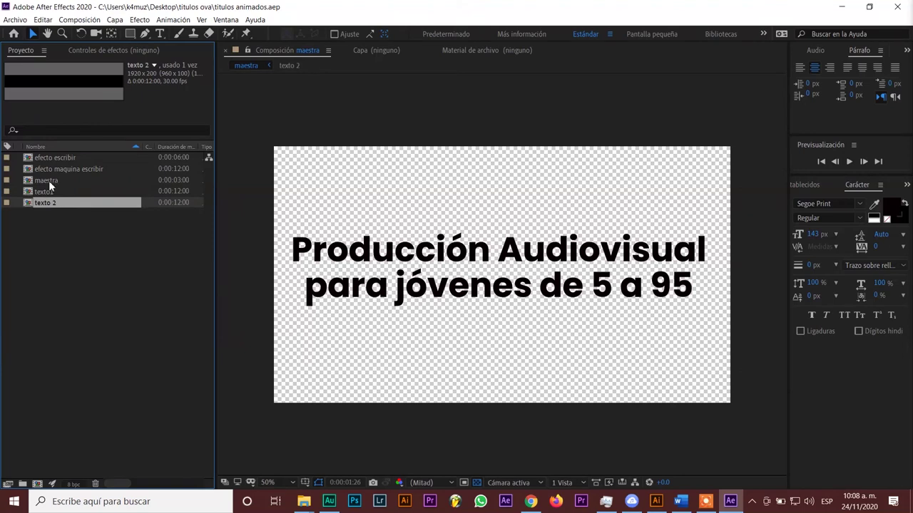
click(48, 180)
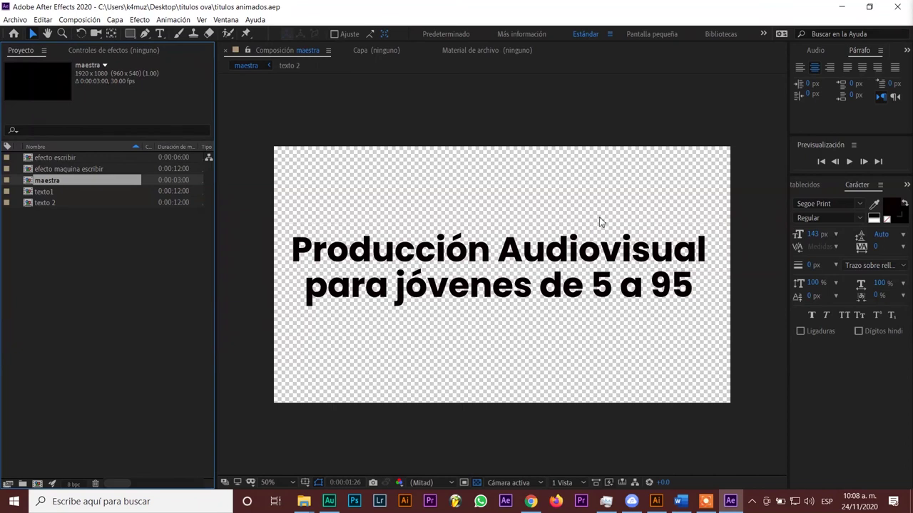
Play VIDEO-APC-ESTACIONAR-BIEN.mp4 from the APC 2020 folder, then pause it and close the player.
click(303, 501)
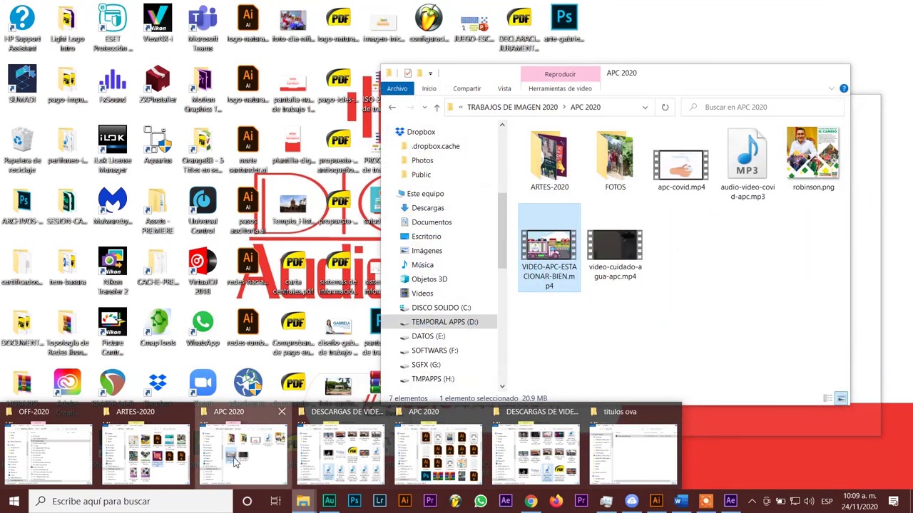
click(236, 462)
double_click(550, 254)
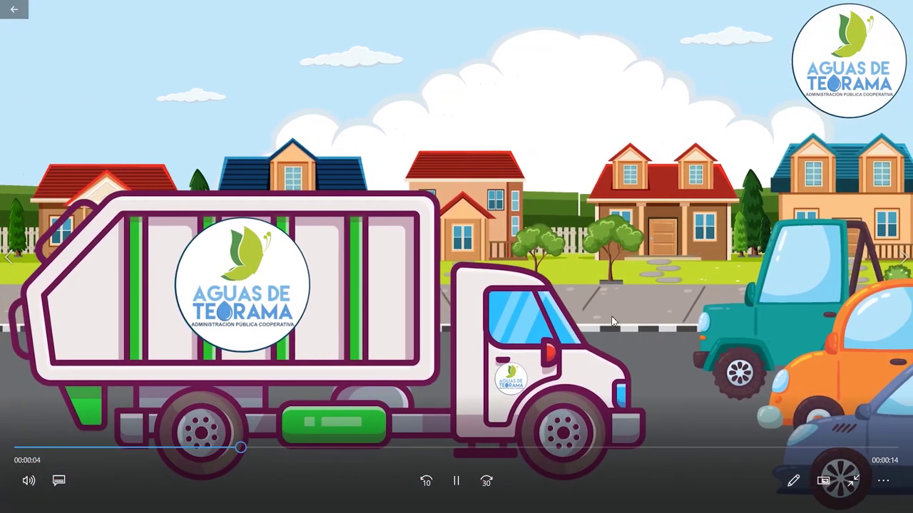
click(454, 479)
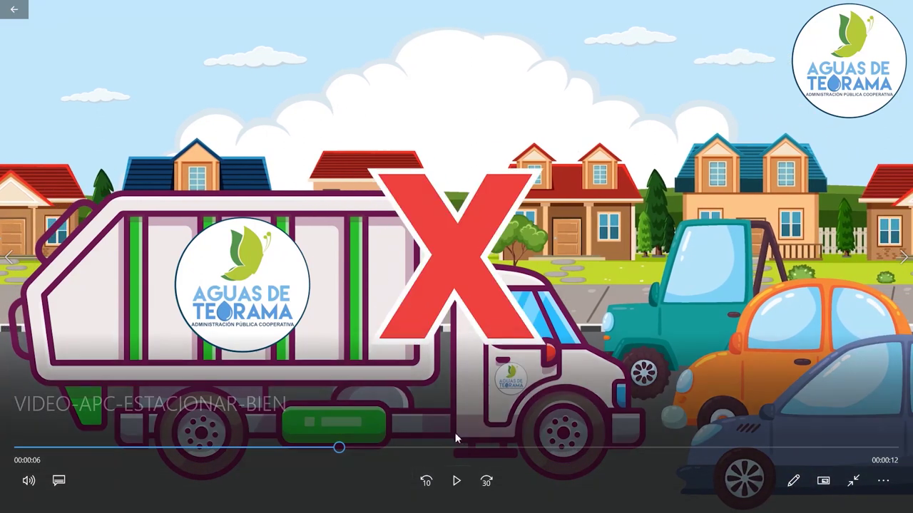
key(Escape)
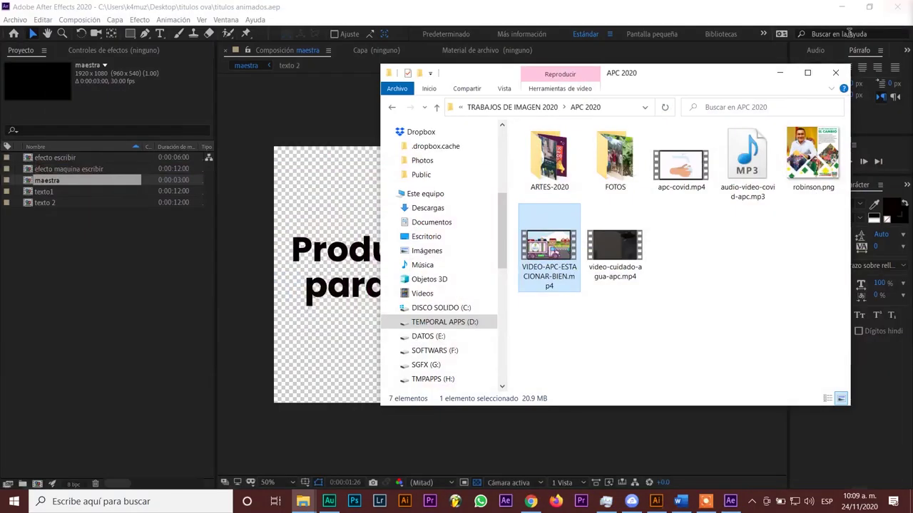
click(900, 10)
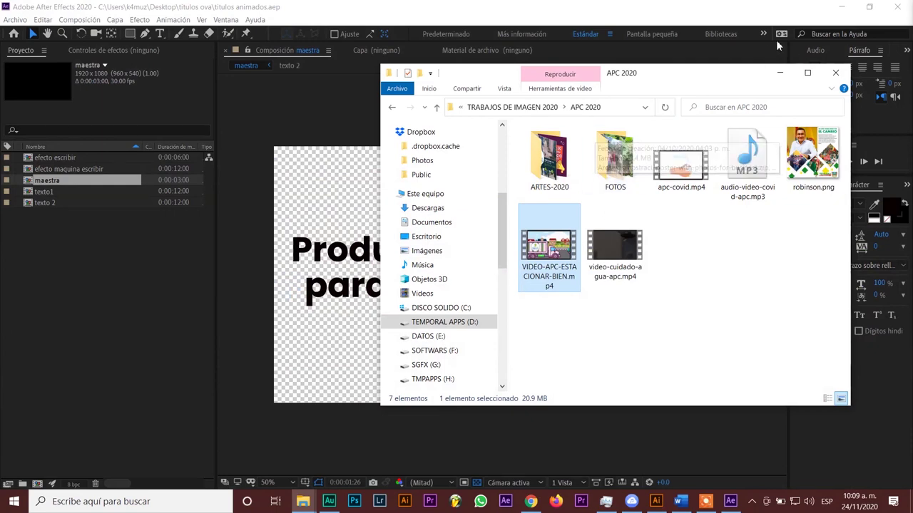
Minimize the APC 2020 folder window to reveal the maestra composition.
click(780, 73)
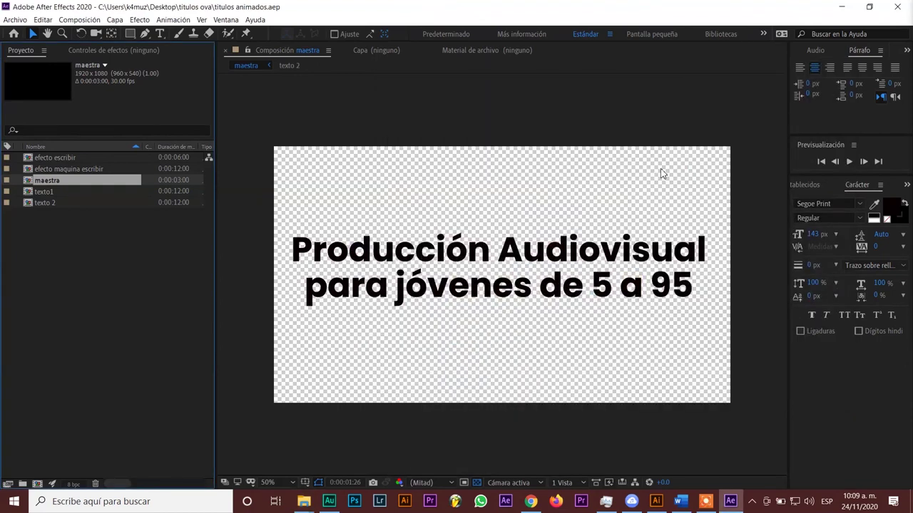